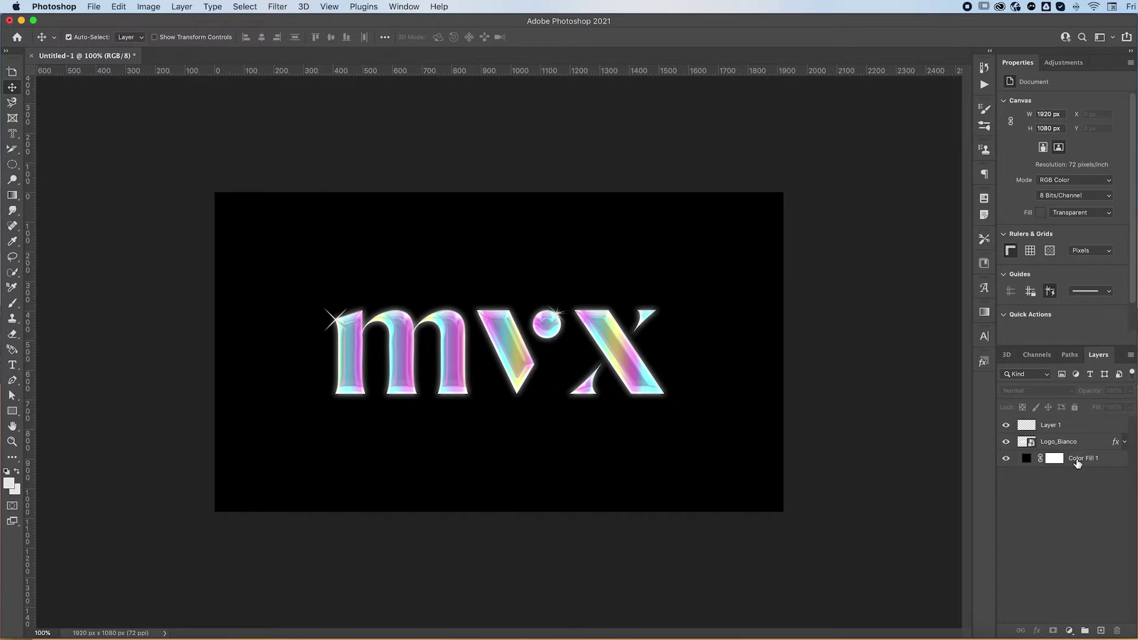
left_click_drag(1006, 425, 1005, 441)
left_click(1097, 466)
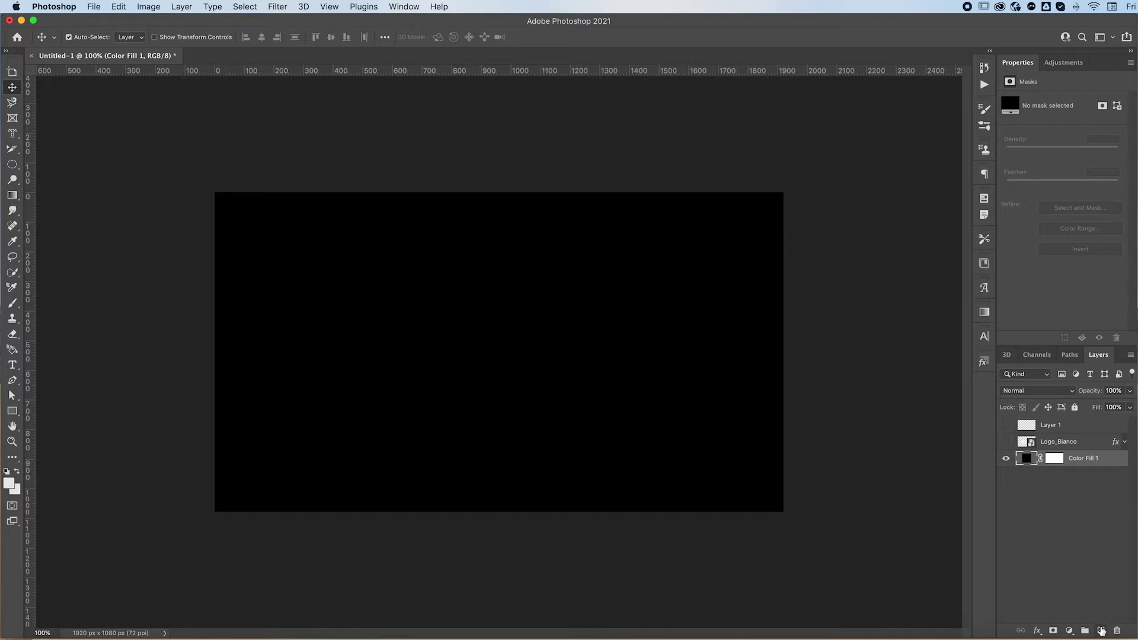
left_click(1101, 630)
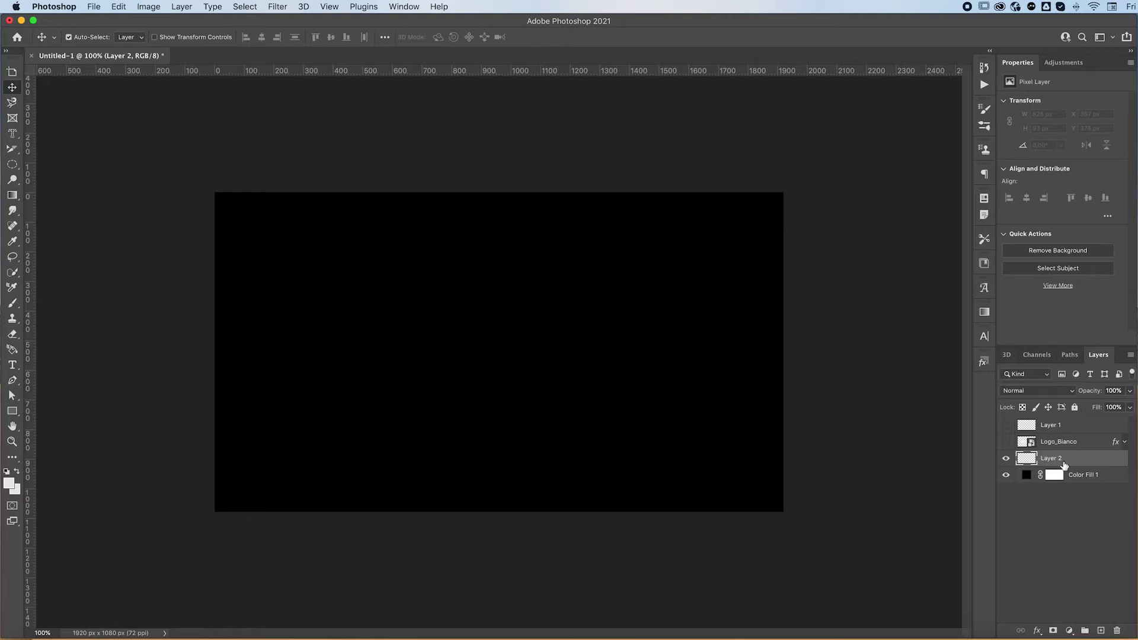
key("alt+BackSpace")
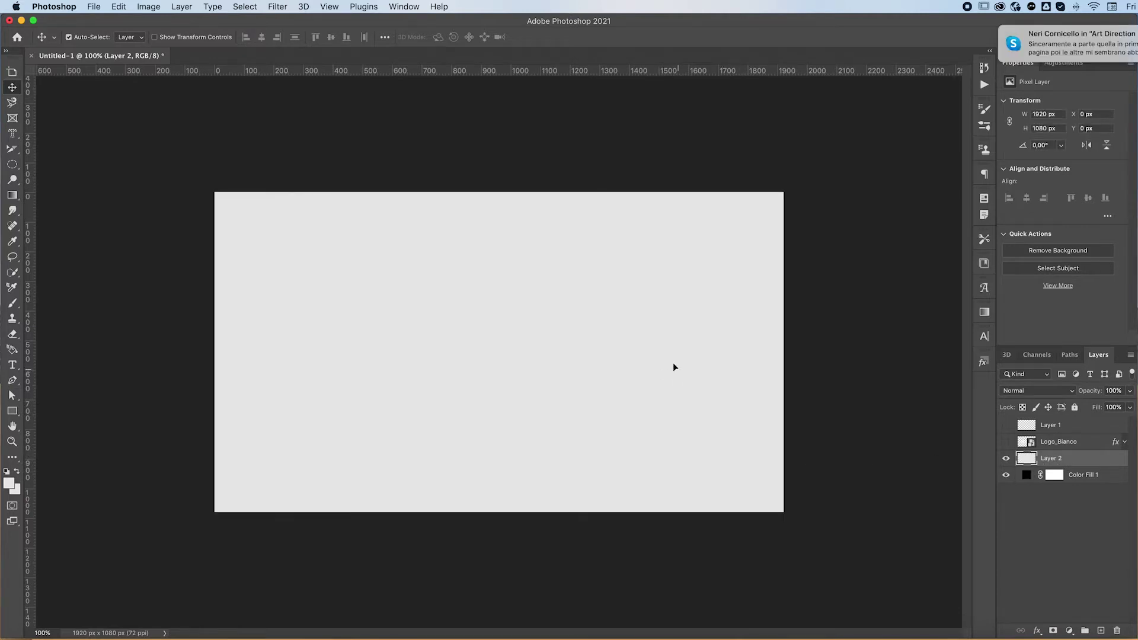
left_click_drag(673, 367, 440, 278)
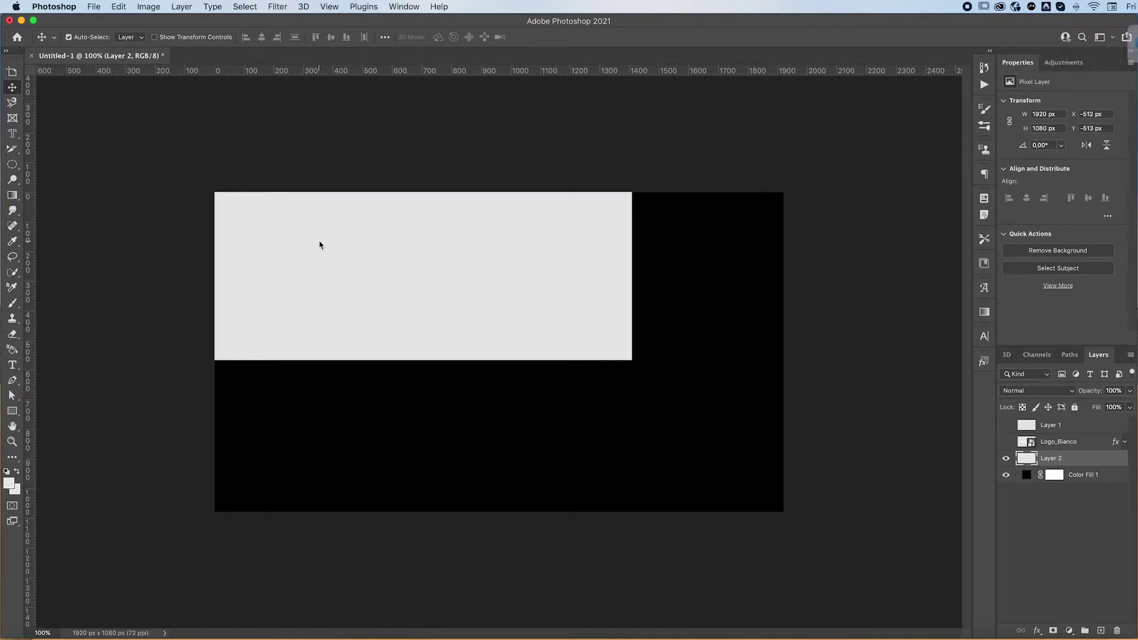
left_click_drag(319, 245, 542, 311)
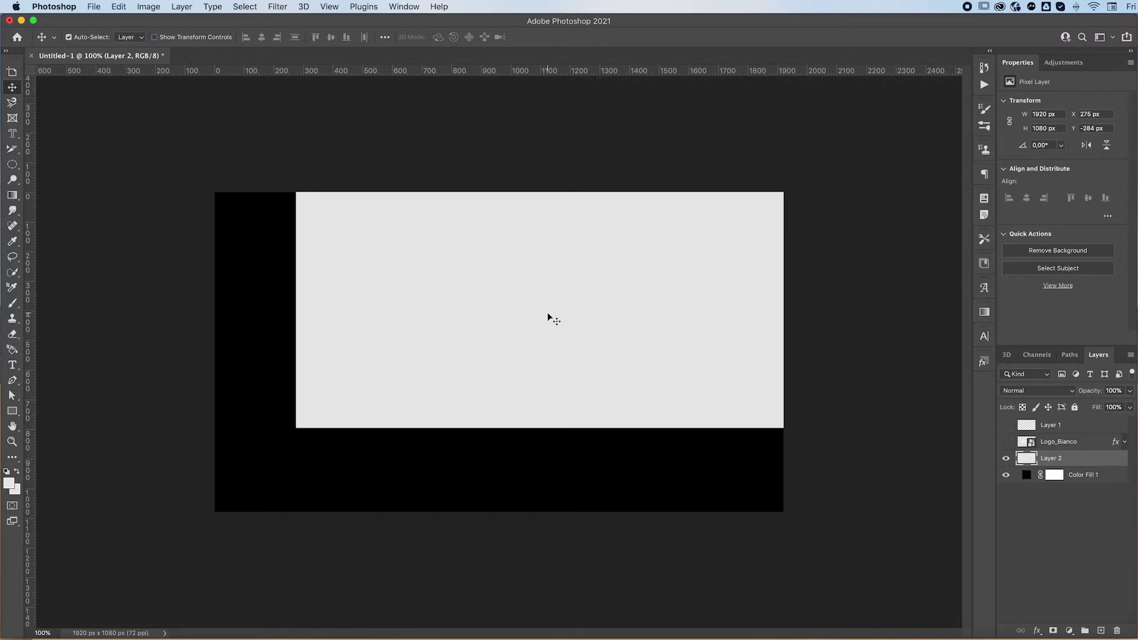
key("BackSpace")
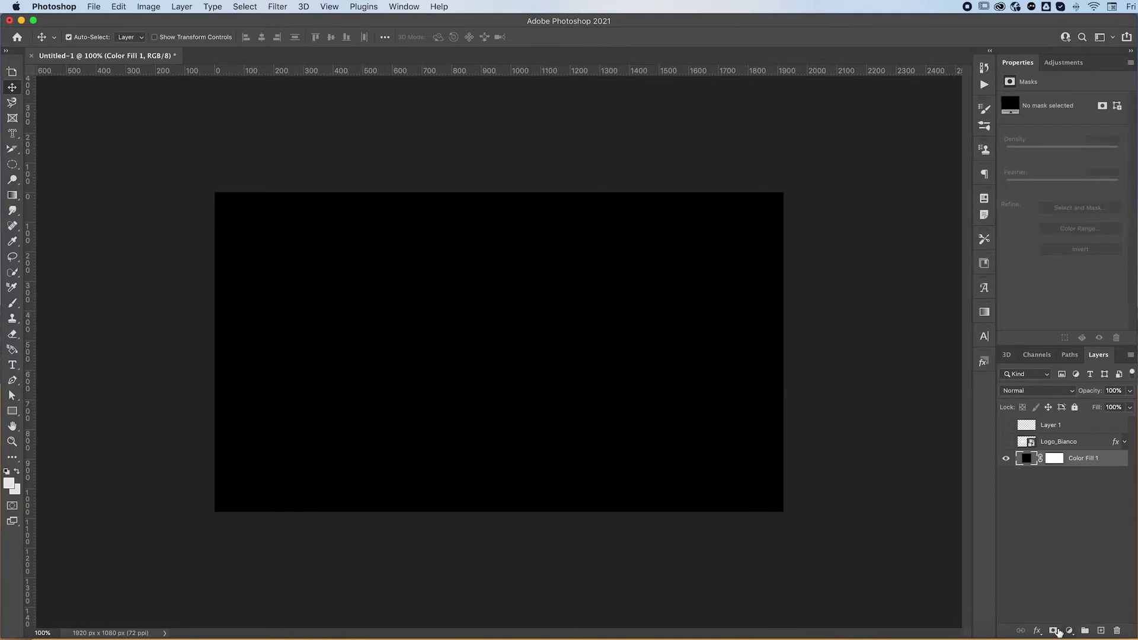
left_click(1069, 632)
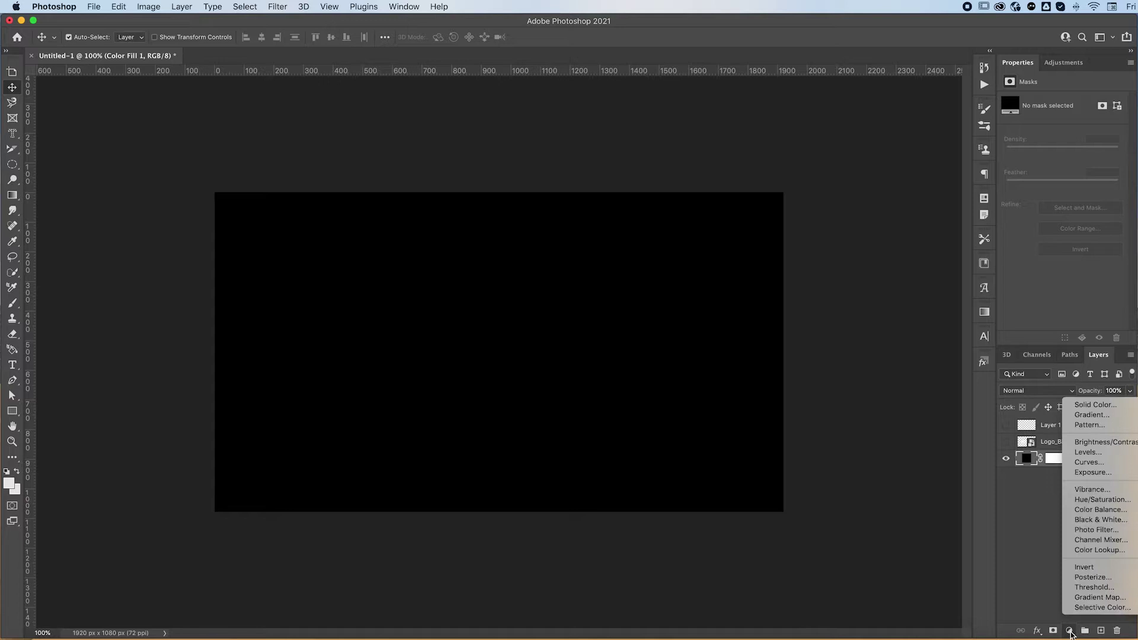
left_click(1118, 409)
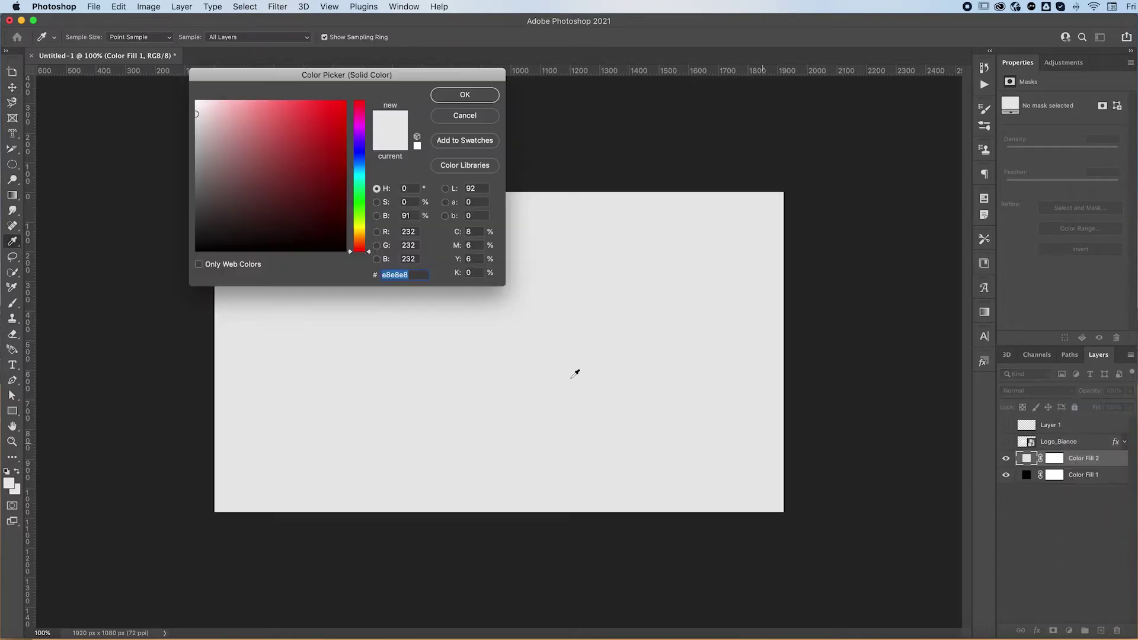
left_click_drag(297, 229, 350, 258)
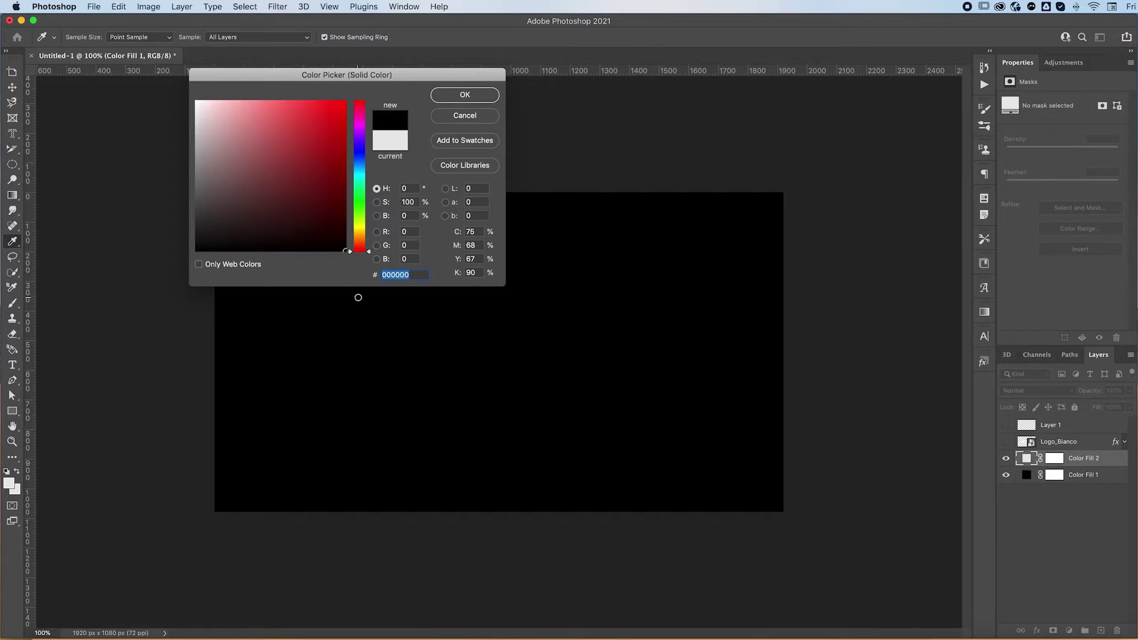
left_click(465, 95)
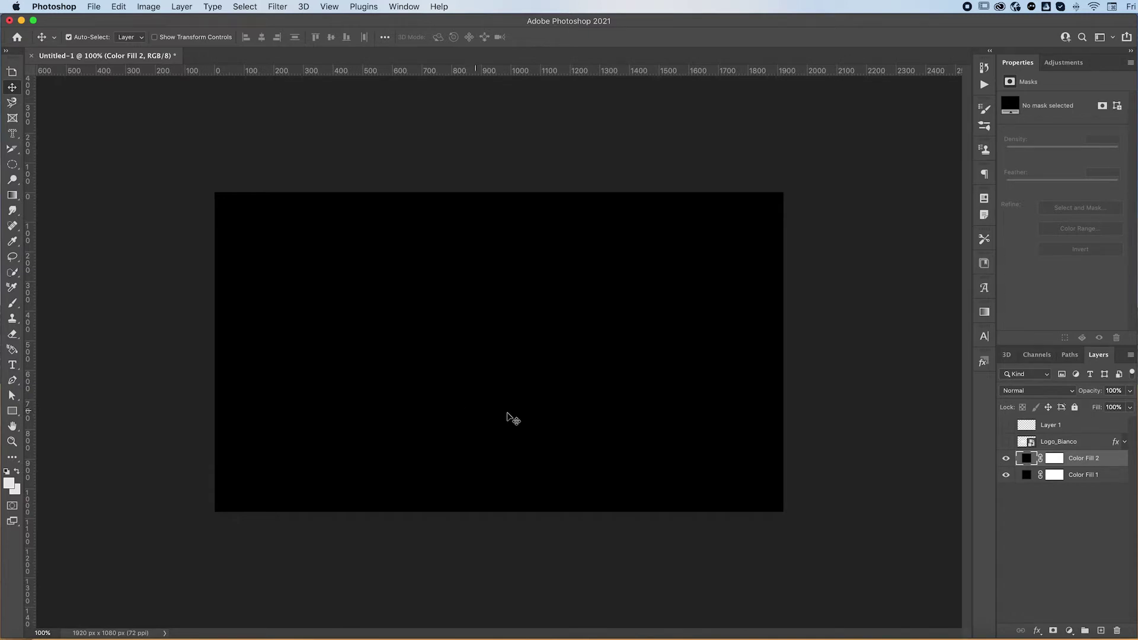
left_click(1058, 465)
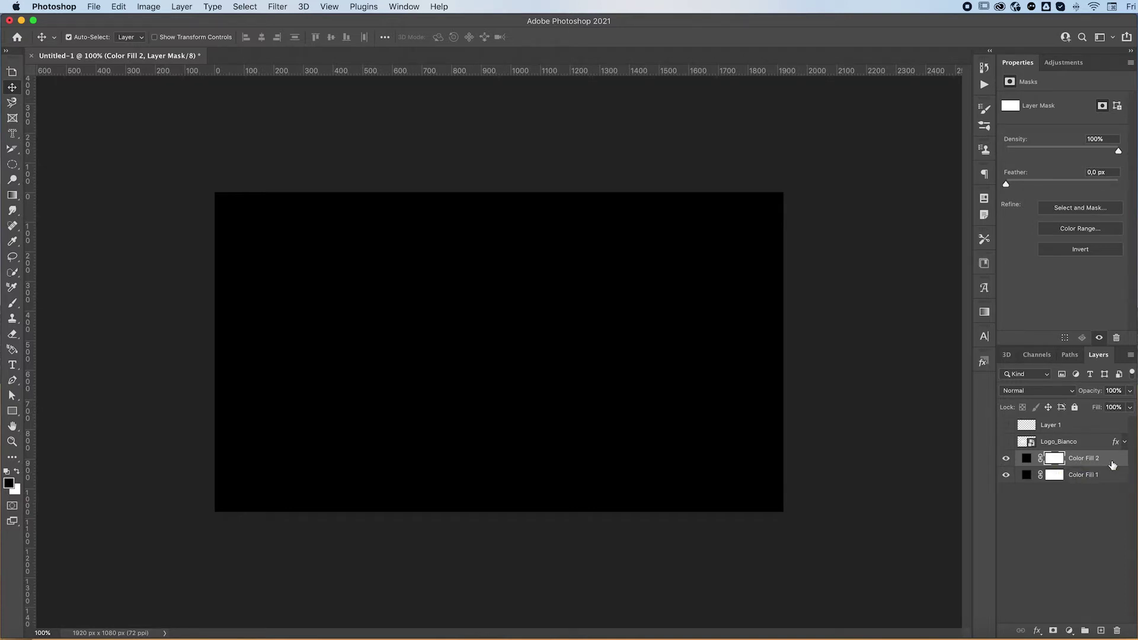
key("BackSpace")
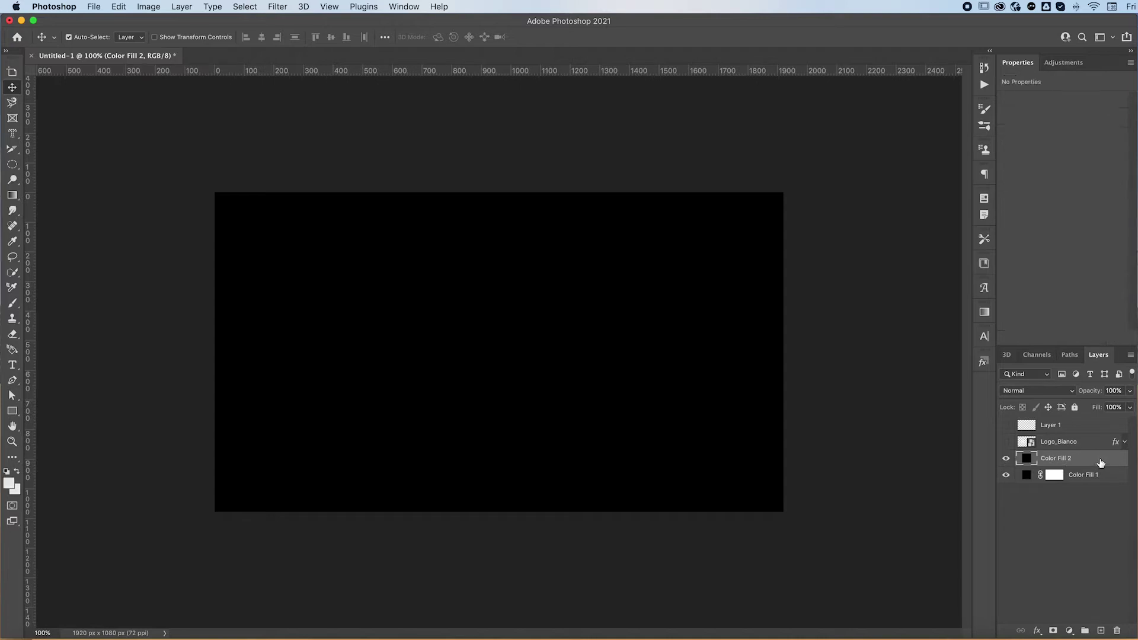
key("BackSpace")
- Make the Logo_Bianco layer visible again and expand its effects list
left_click(1094, 443)
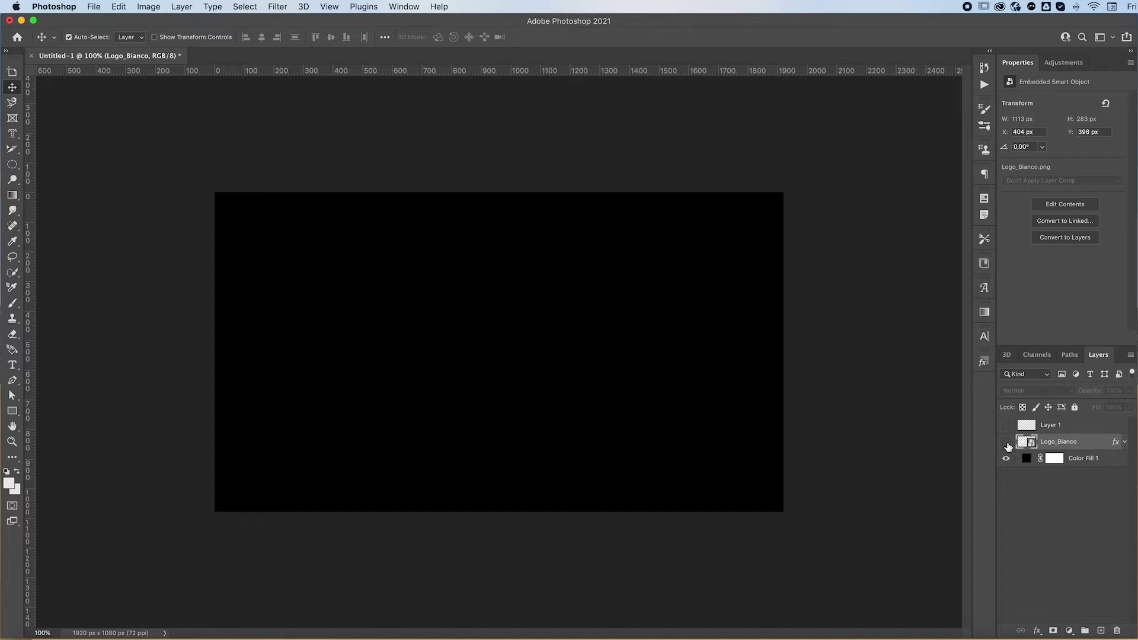
left_click(1006, 443)
left_click(1124, 442)
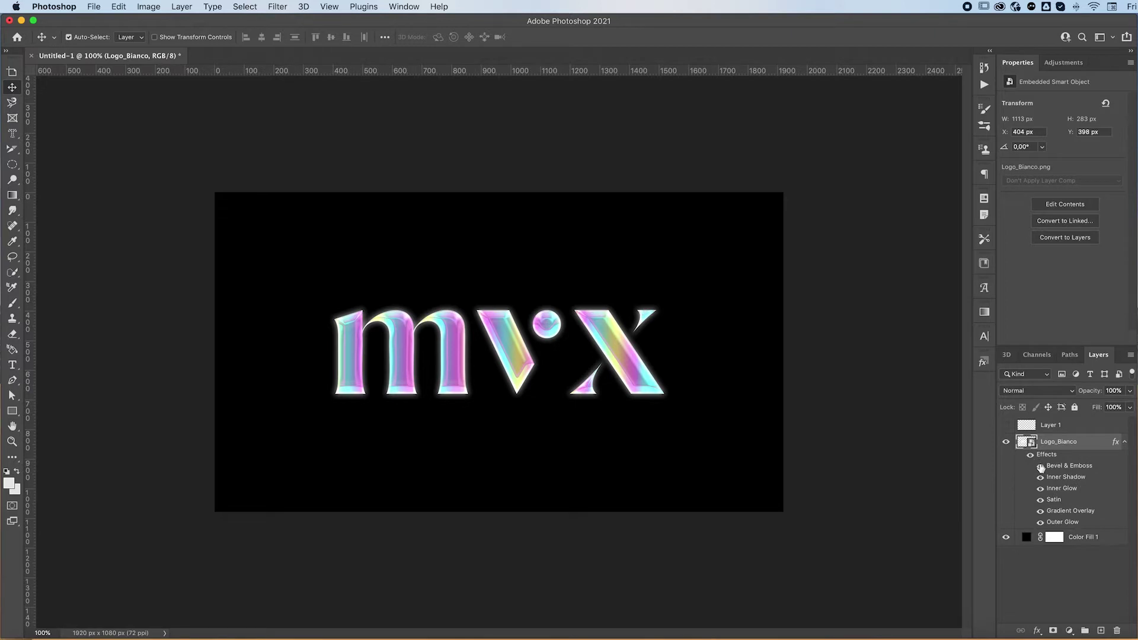
- Raise the Gradient Overlay scale in Logo_Bianco's Layer Style to 114%
double_click(1088, 446)
left_click_drag(171, 101, 237, 155)
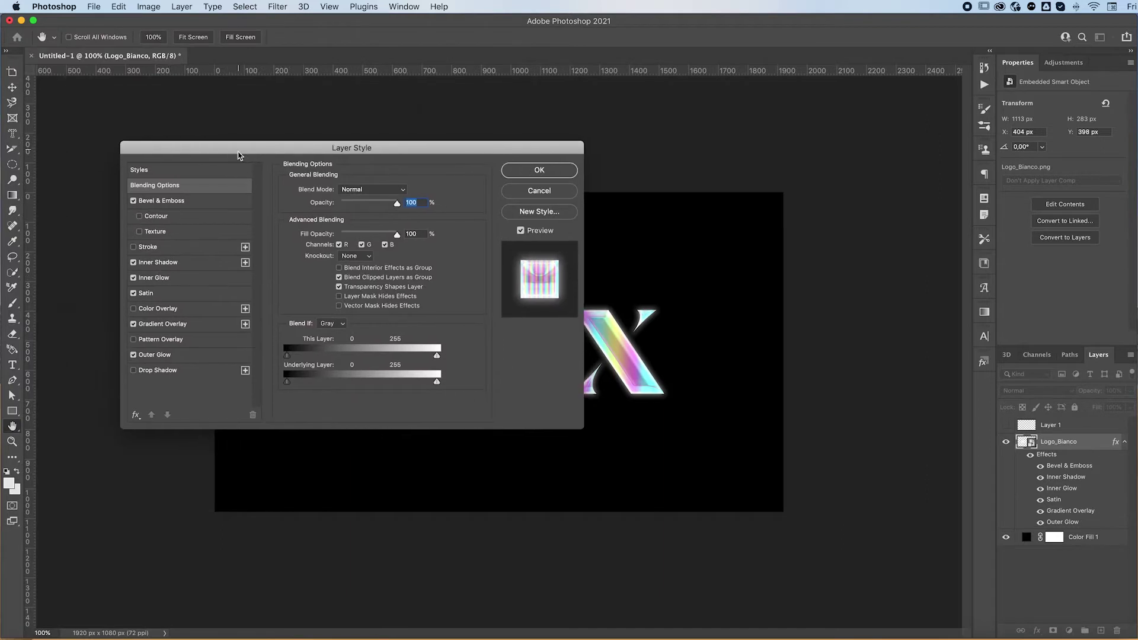
left_click(175, 186)
left_click_drag(267, 147, 281, 159)
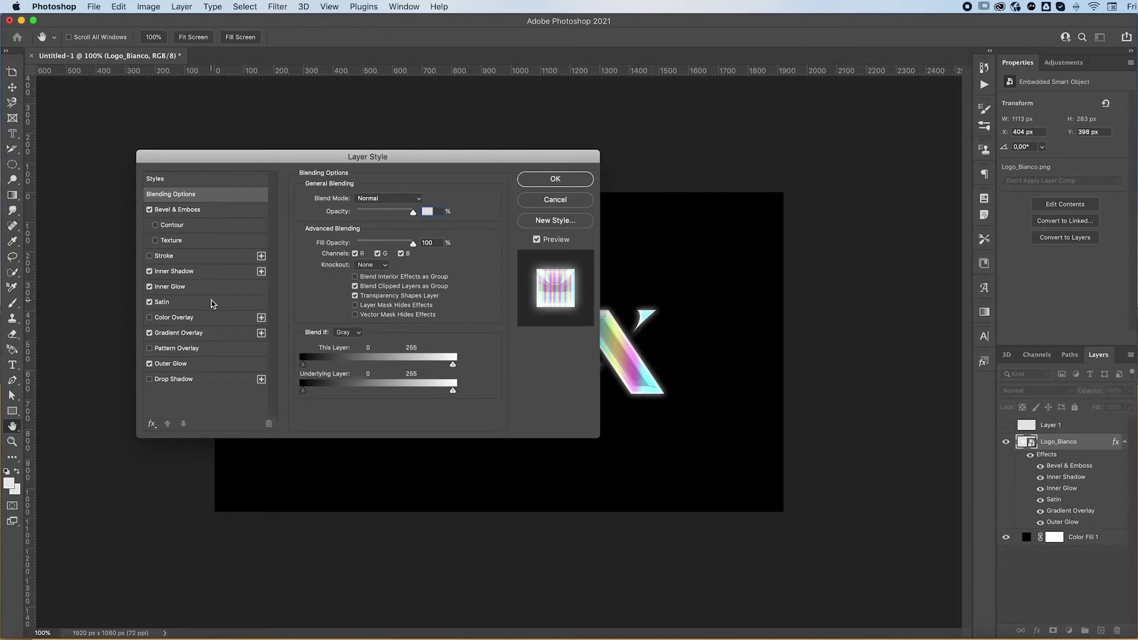
left_click(221, 335)
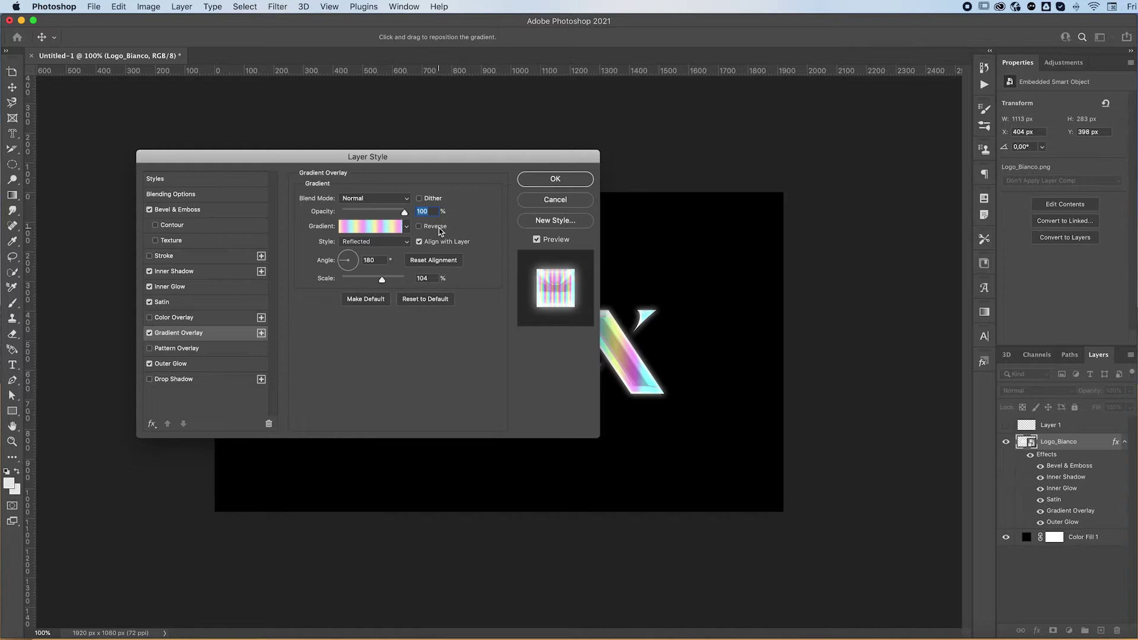
left_click_drag(419, 159, 355, 82)
left_click_drag(318, 203, 323, 206)
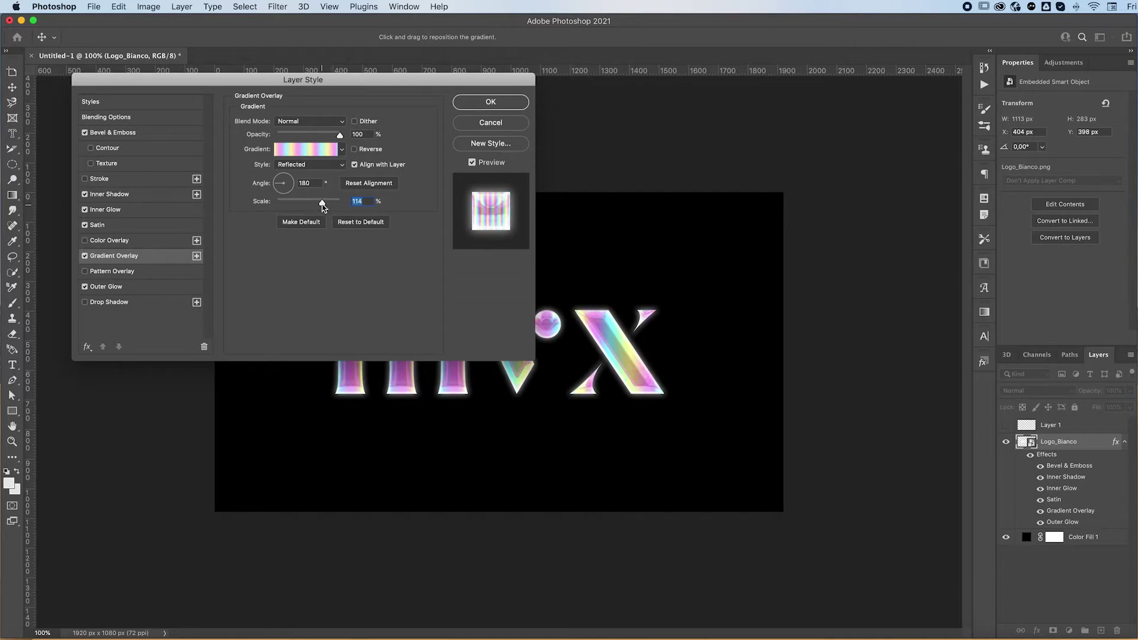
left_click_drag(355, 83, 359, 110)
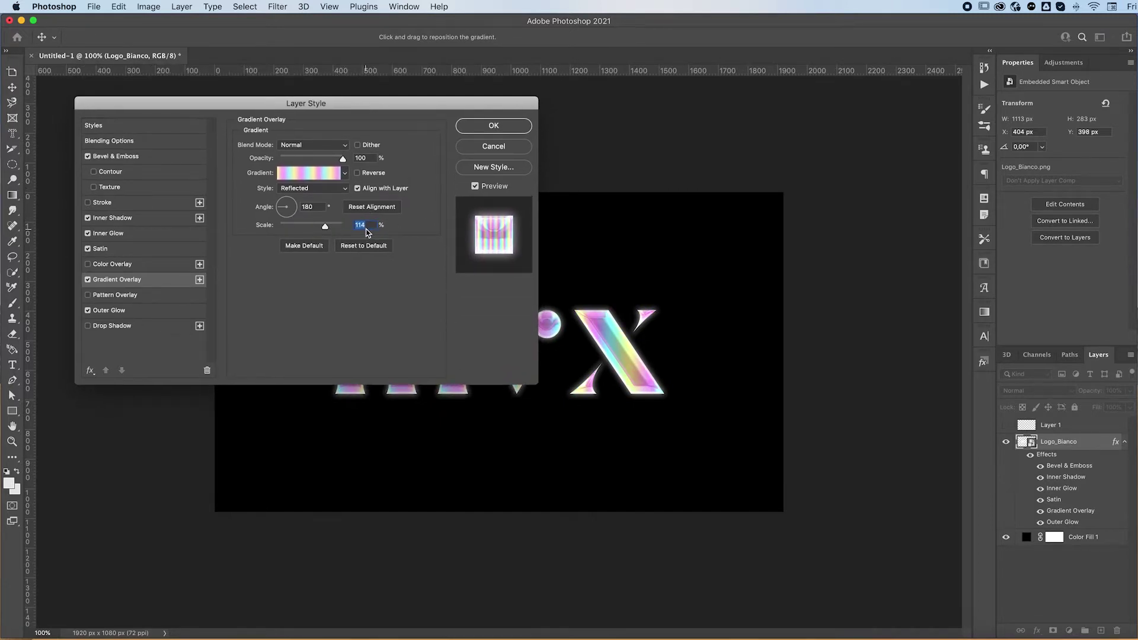
- Open the overlay gradient in the Gradient Editor and remove the red colour stop
left_click(298, 177)
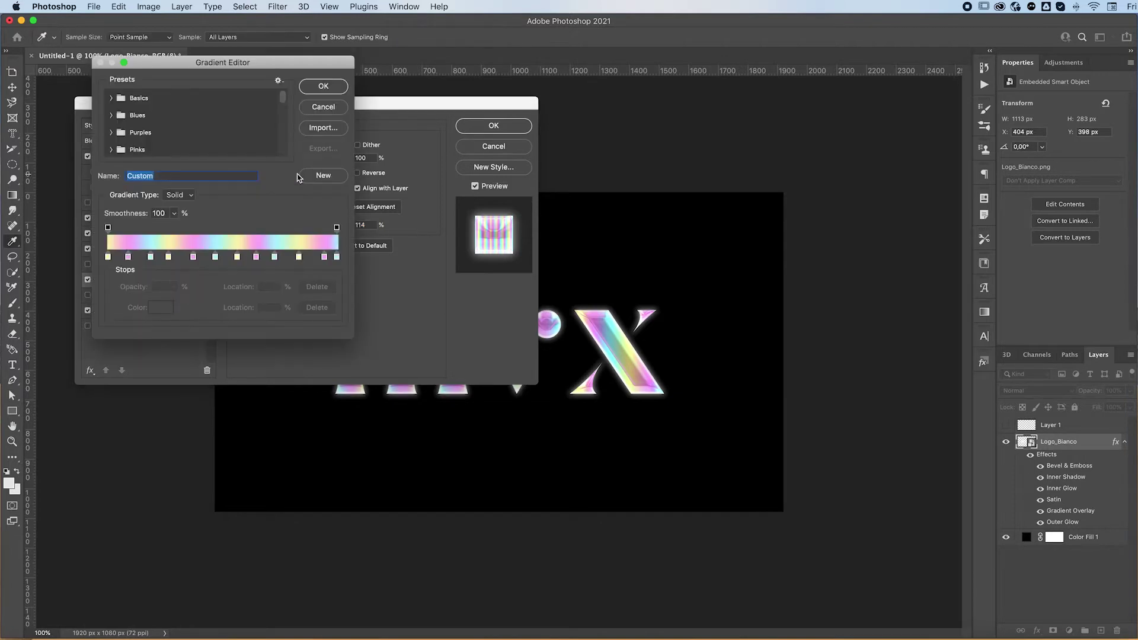
left_click_drag(243, 66, 256, 59)
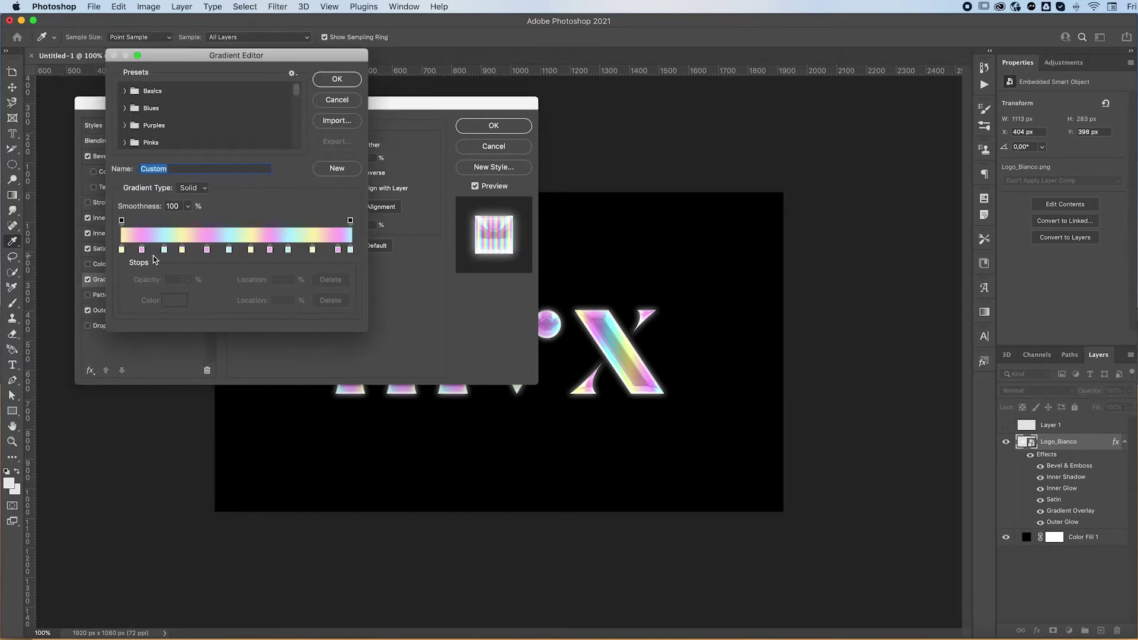
left_click(152, 251)
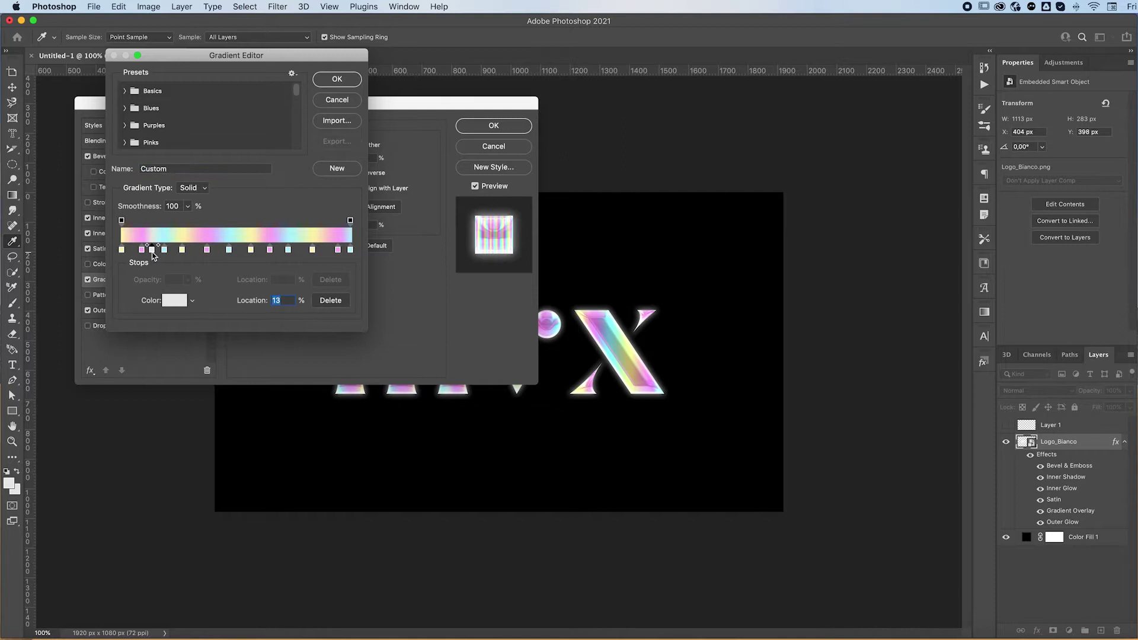
double_click(152, 249)
left_click_drag(256, 184, 336, 101)
left_click(458, 95)
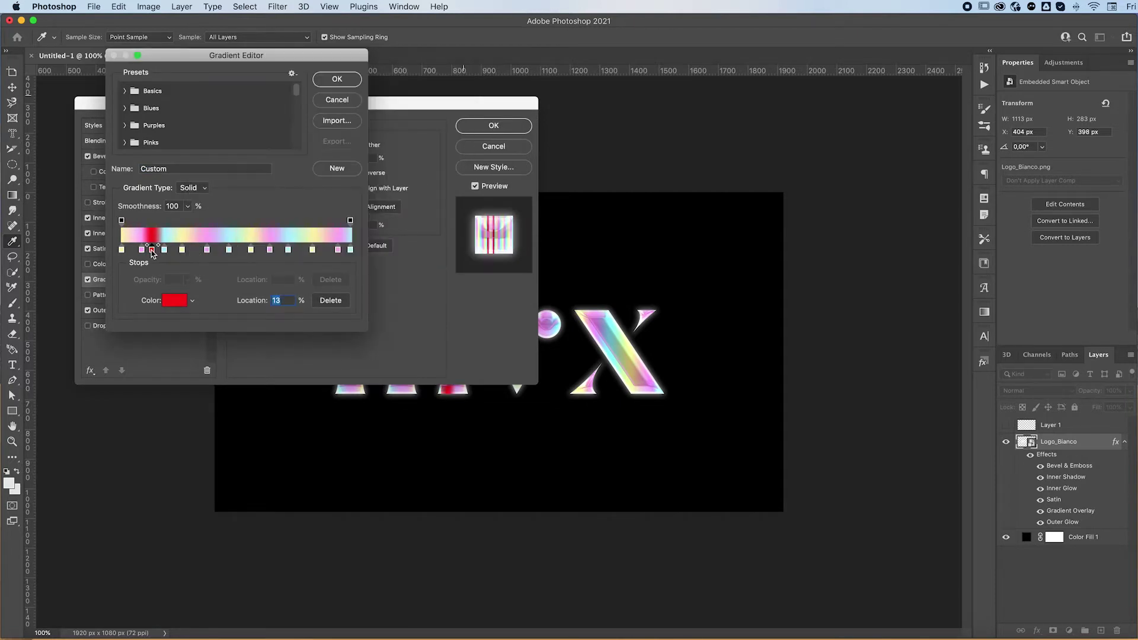
left_click_drag(153, 251, 155, 322)
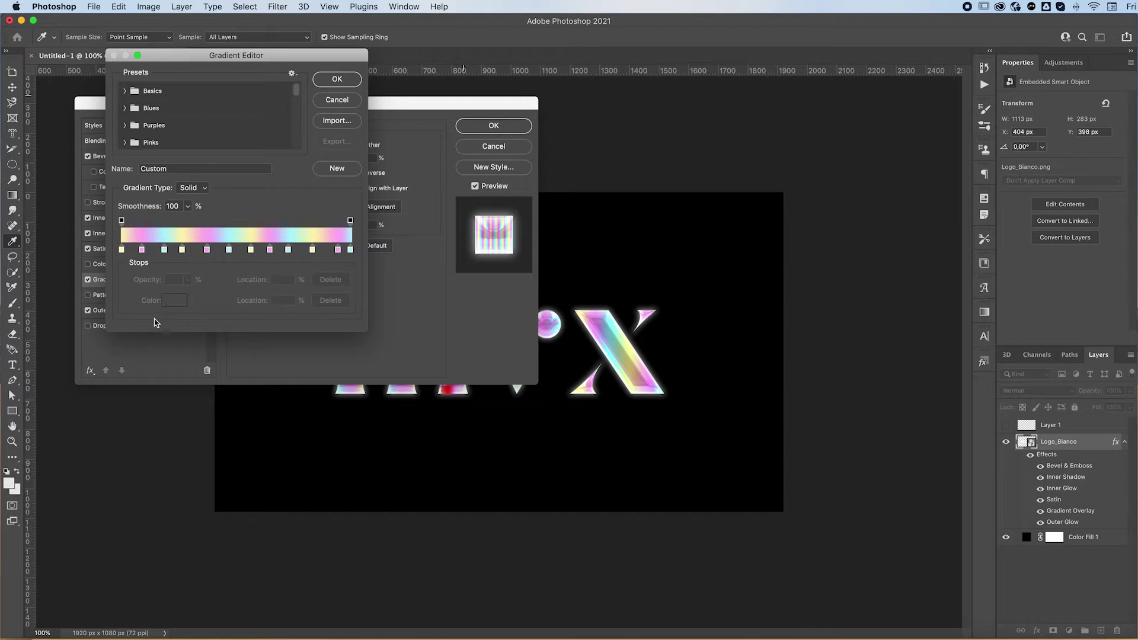
- Remove the yellow stop near the gradient's end and add a pale yellow stop at 27%
left_click(121, 249)
left_click(141, 249)
left_click(122, 250)
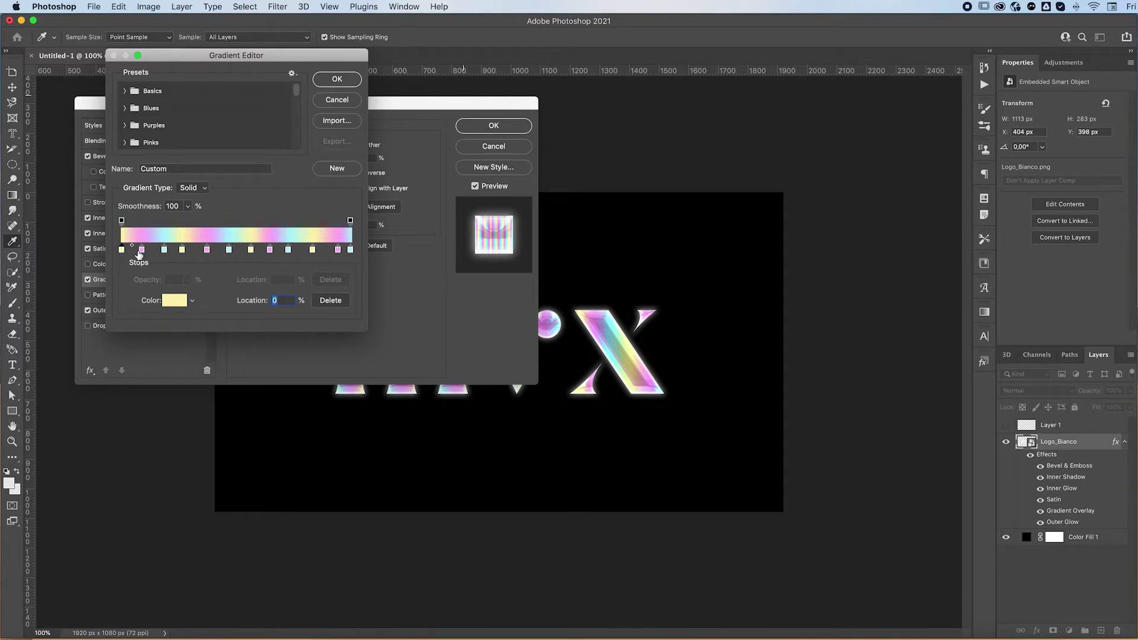
left_click(139, 252)
left_click(163, 250)
left_click_drag(182, 250, 180, 258)
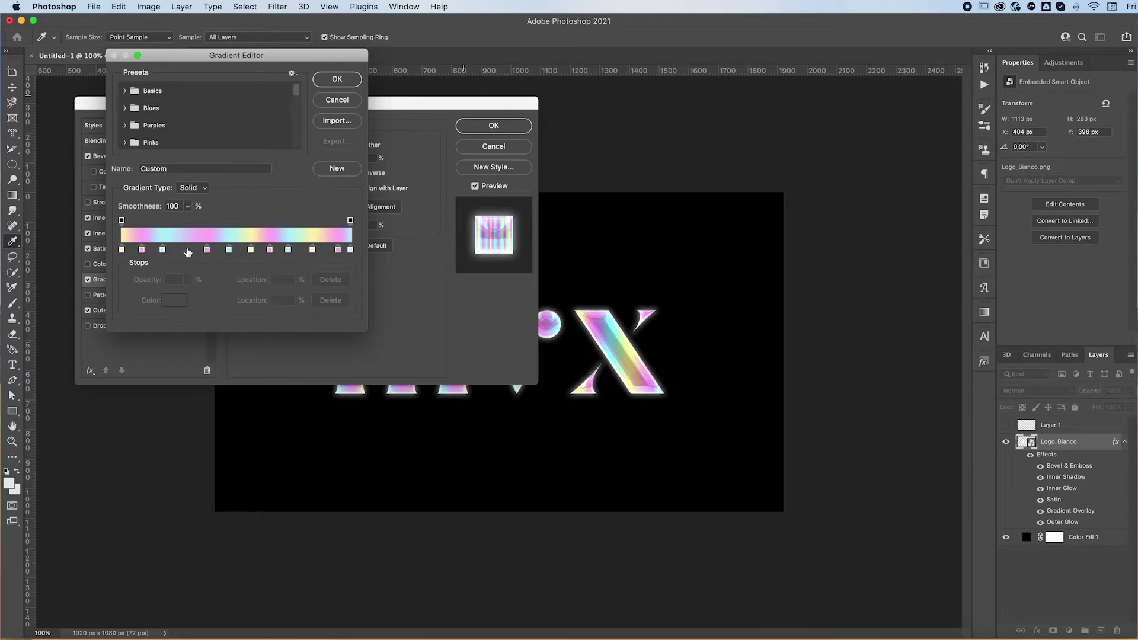
left_click(122, 250)
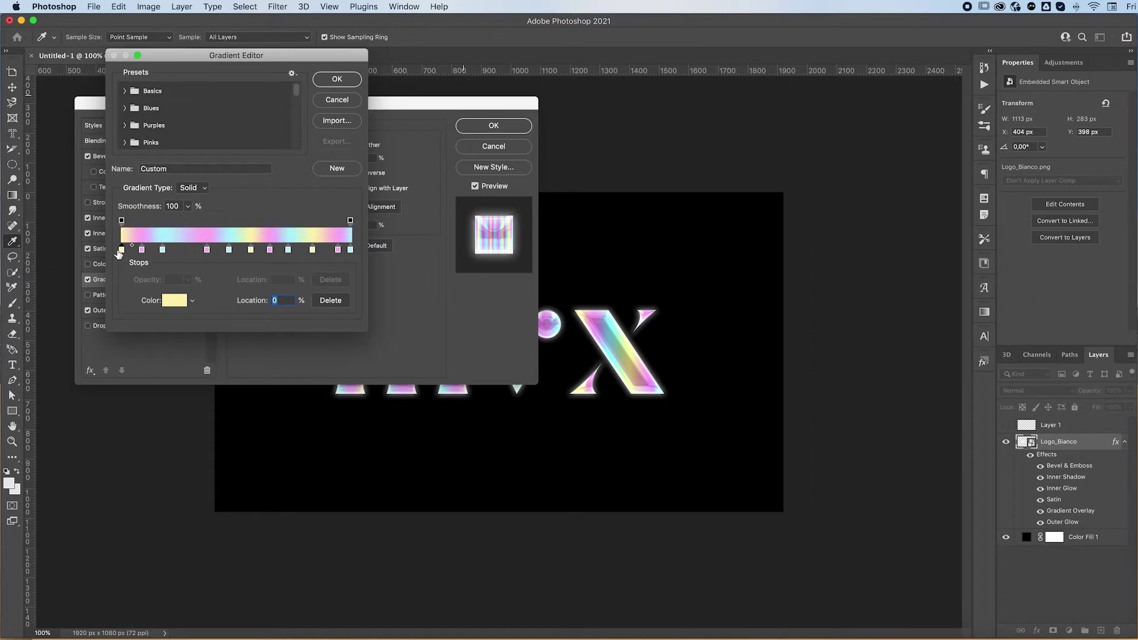
left_click(184, 250)
- Keep the gradient changes and review the logo's Bevel & Emboss settings and gloss contour
key("Return")
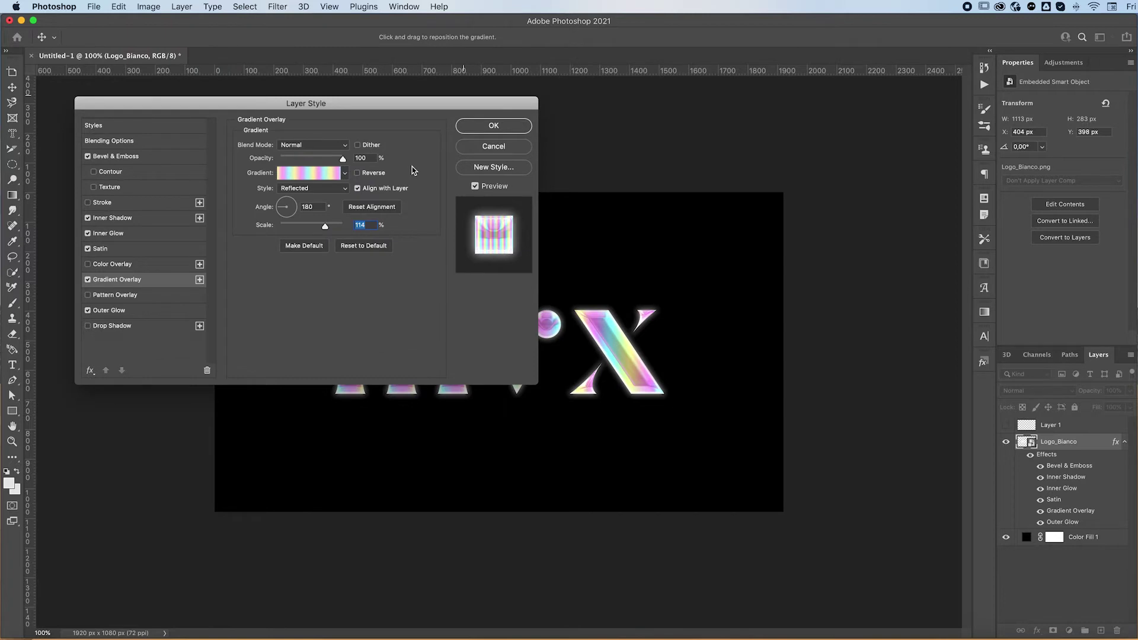
left_click(110, 157)
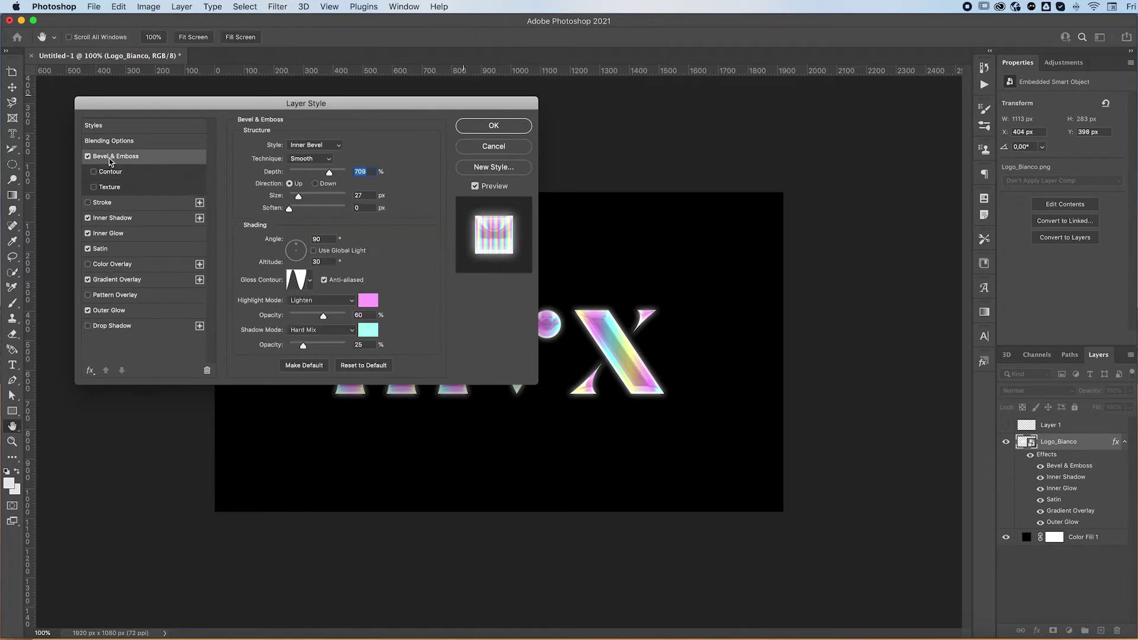
left_click_drag(248, 105, 801, 34)
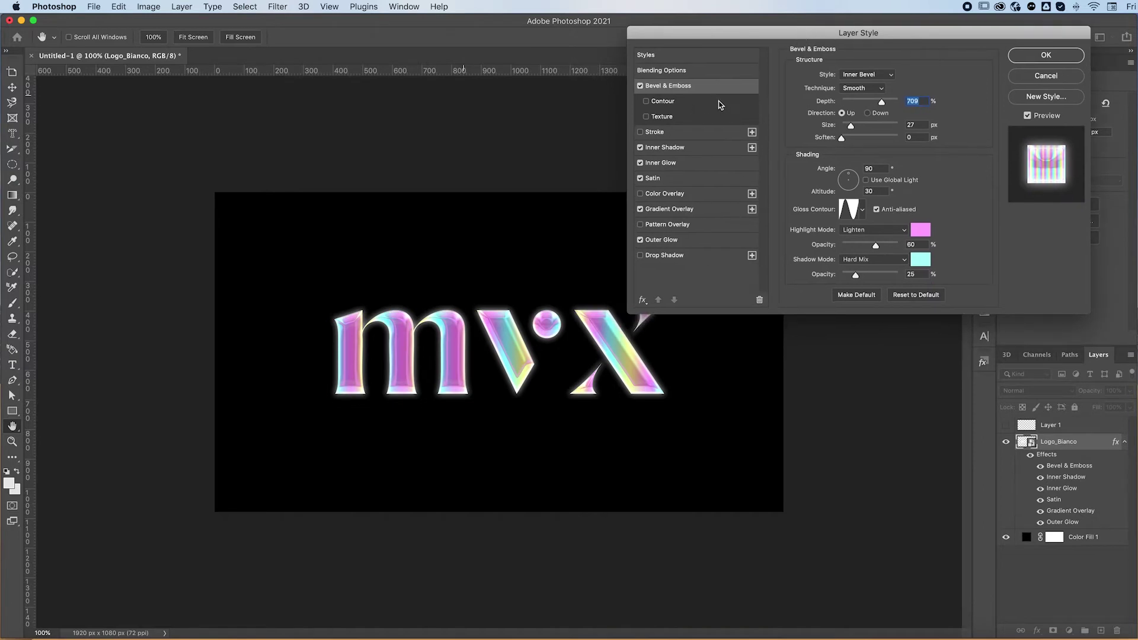
left_click(640, 86)
left_click(640, 86)
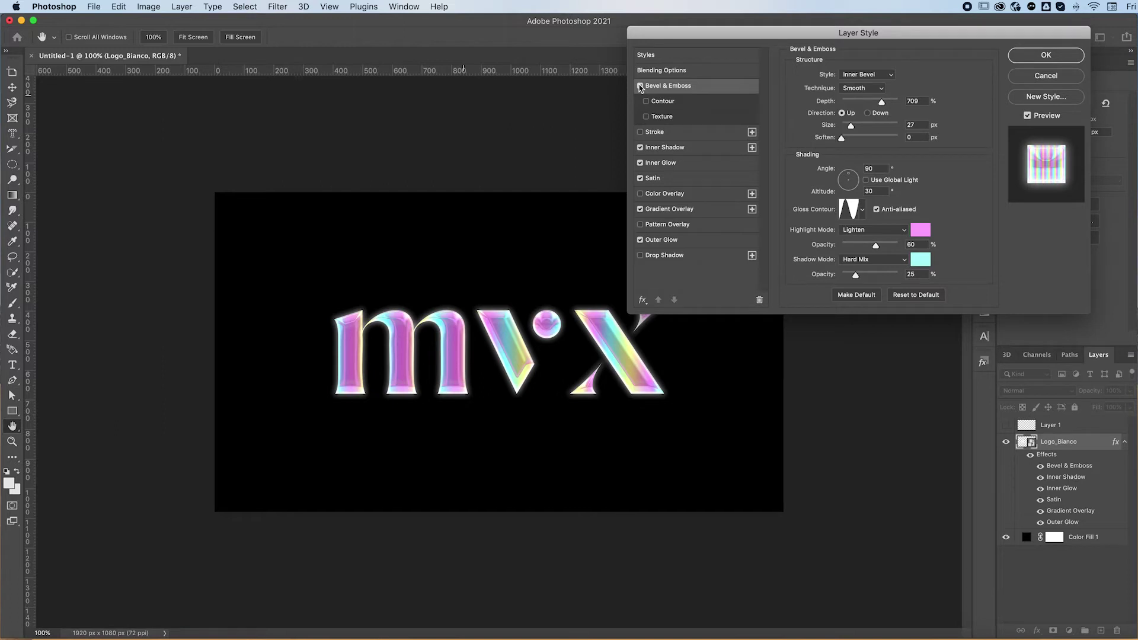
left_click_drag(943, 37, 927, 28)
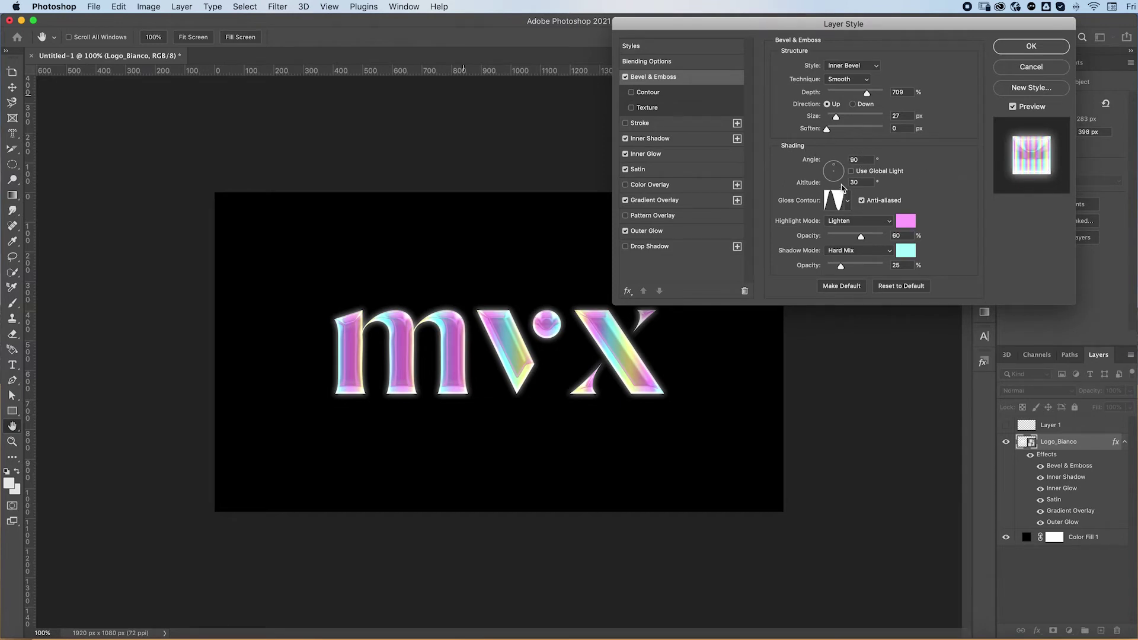
left_click(847, 202)
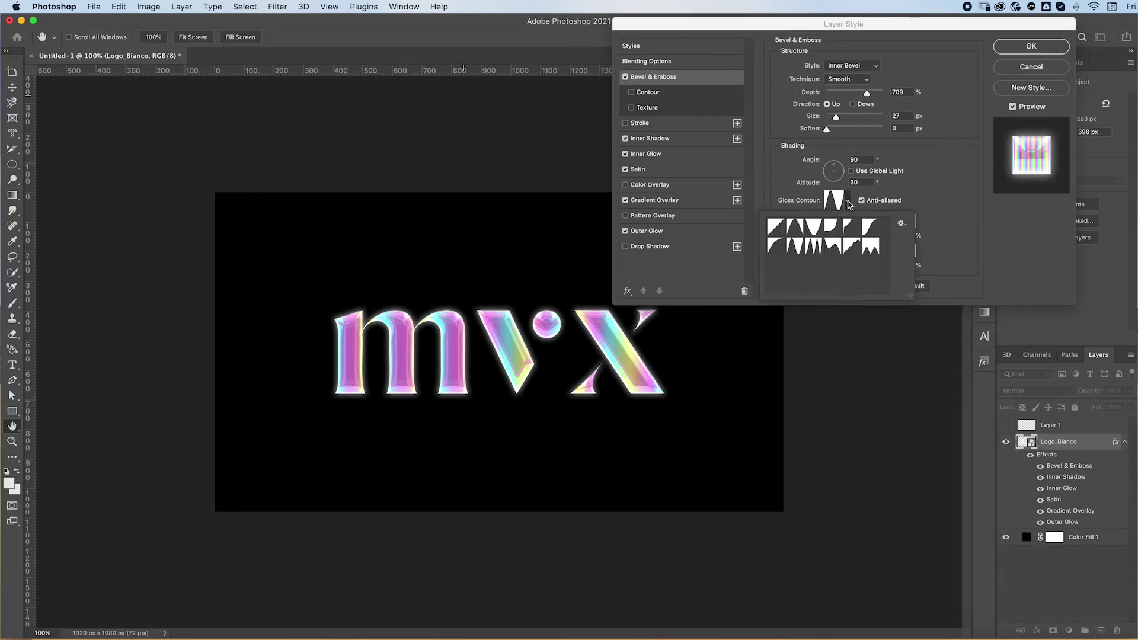
left_click(848, 202)
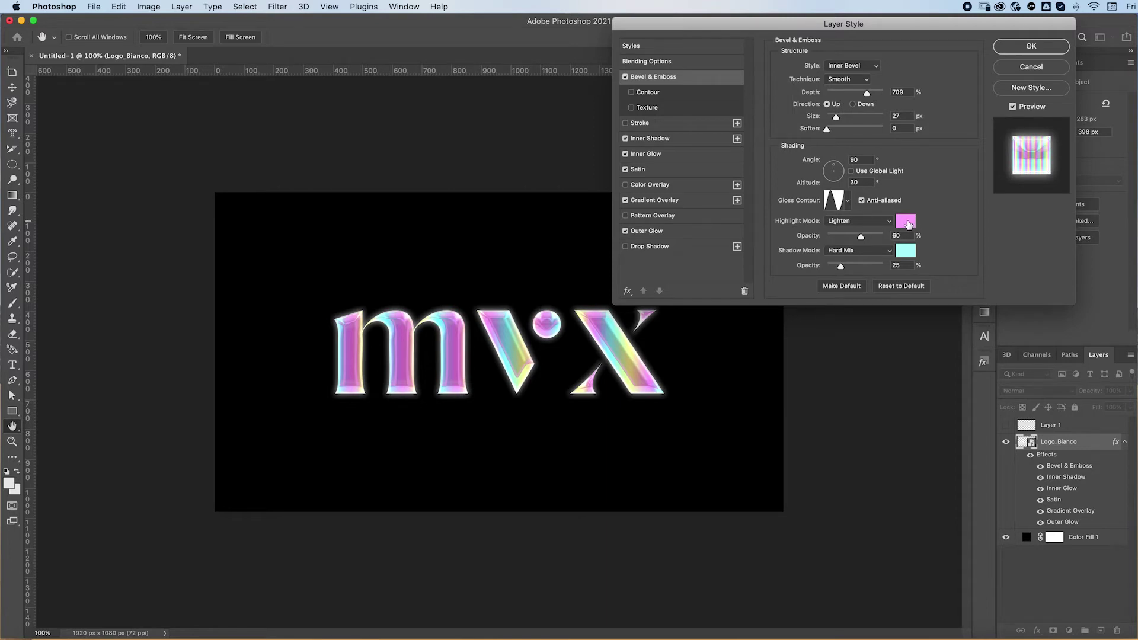
- Increase the Bevel & Emboss depth from 709% to 740%
left_click(687, 201)
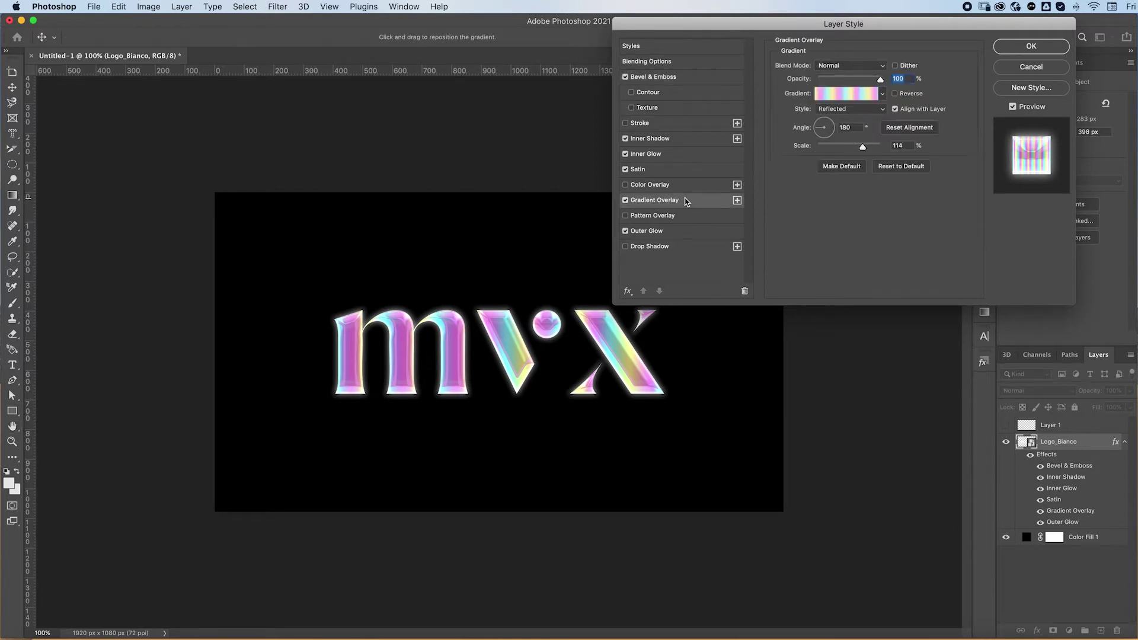
left_click(659, 80)
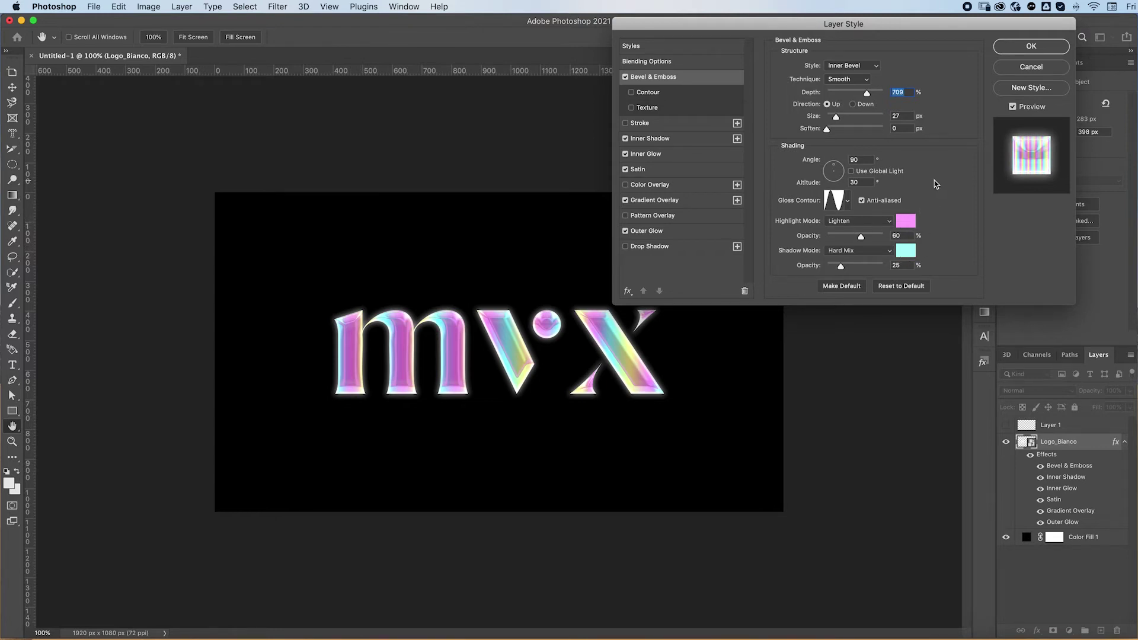
left_click_drag(937, 23, 913, 23)
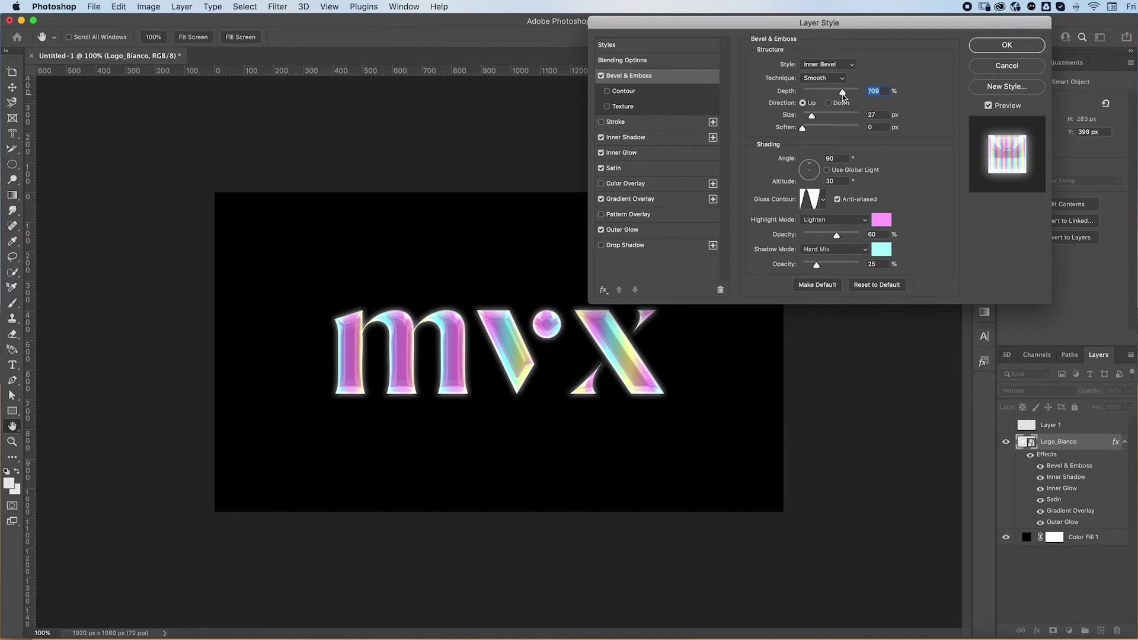
mouse_move(841, 93)
left_mouse_down()
mouse_move(822, 97)
mouse_move(844, 93)
left_mouse_up()
left_click(813, 117)
- Give the logo's Inner Shadow the V-shaped contour after trying half-round and other presets
left_click(658, 140)
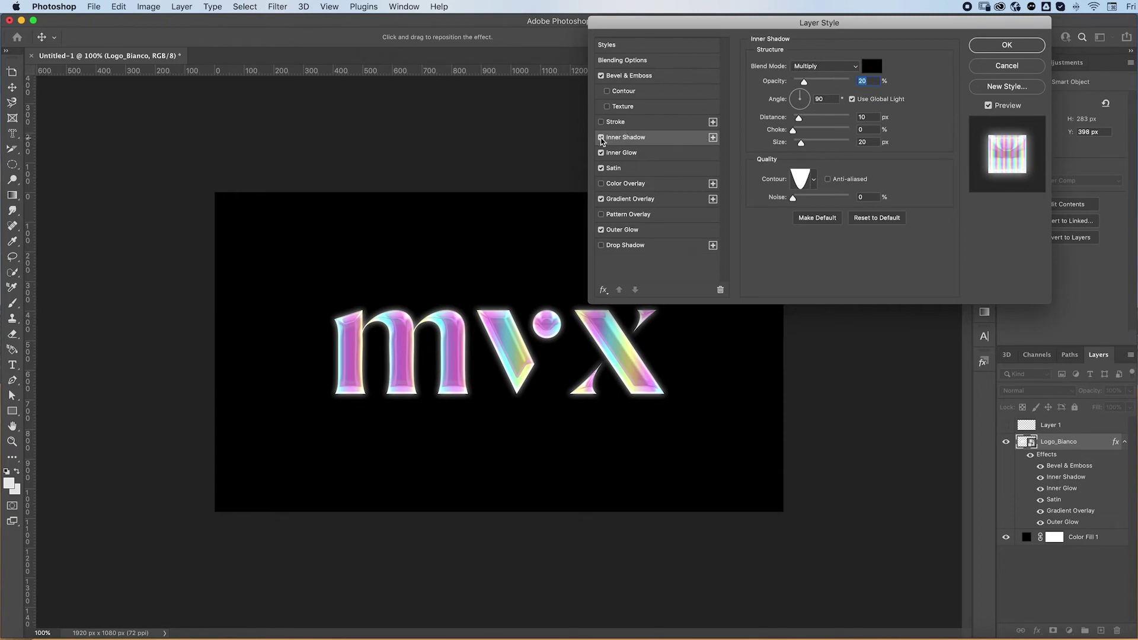
left_click(601, 138)
left_click(601, 138)
left_click(814, 183)
left_click(799, 207)
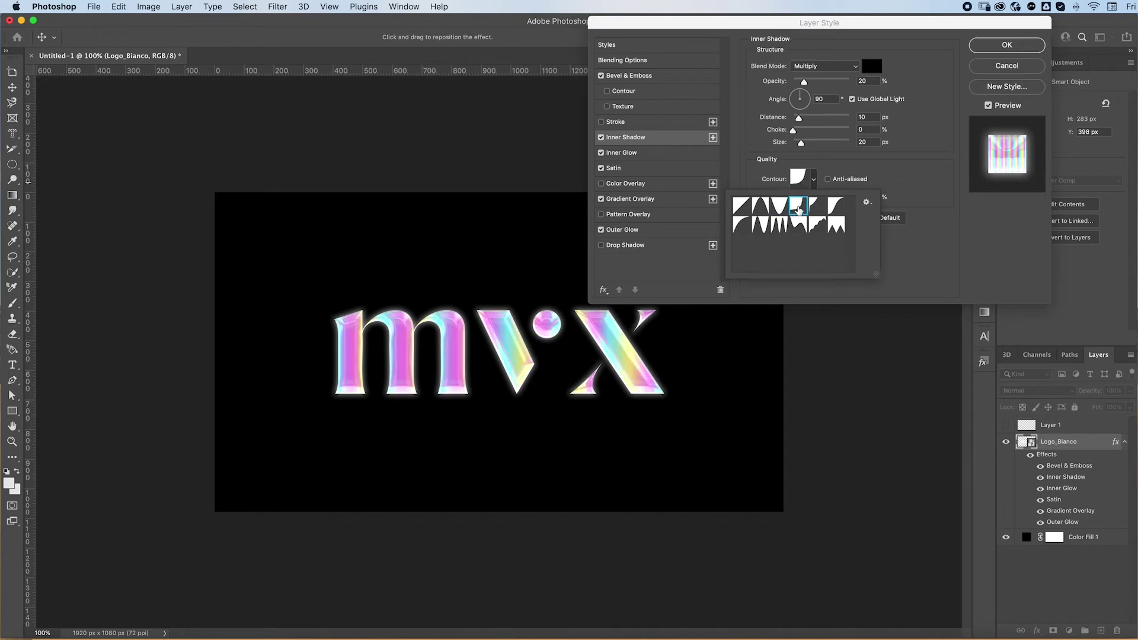
left_click(834, 226)
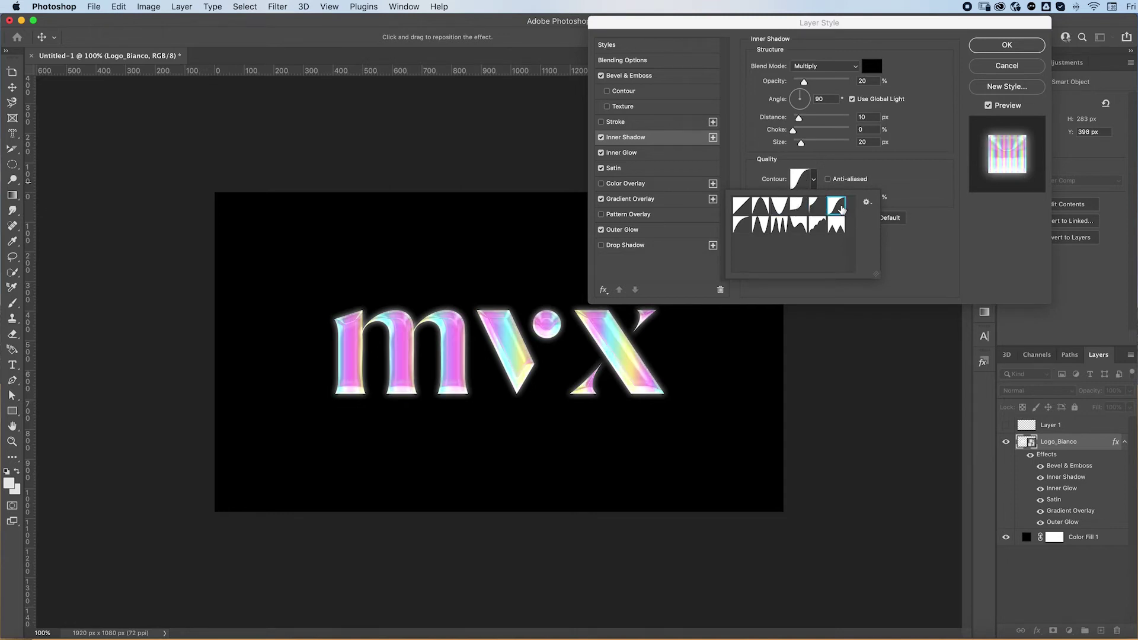
left_click(798, 227)
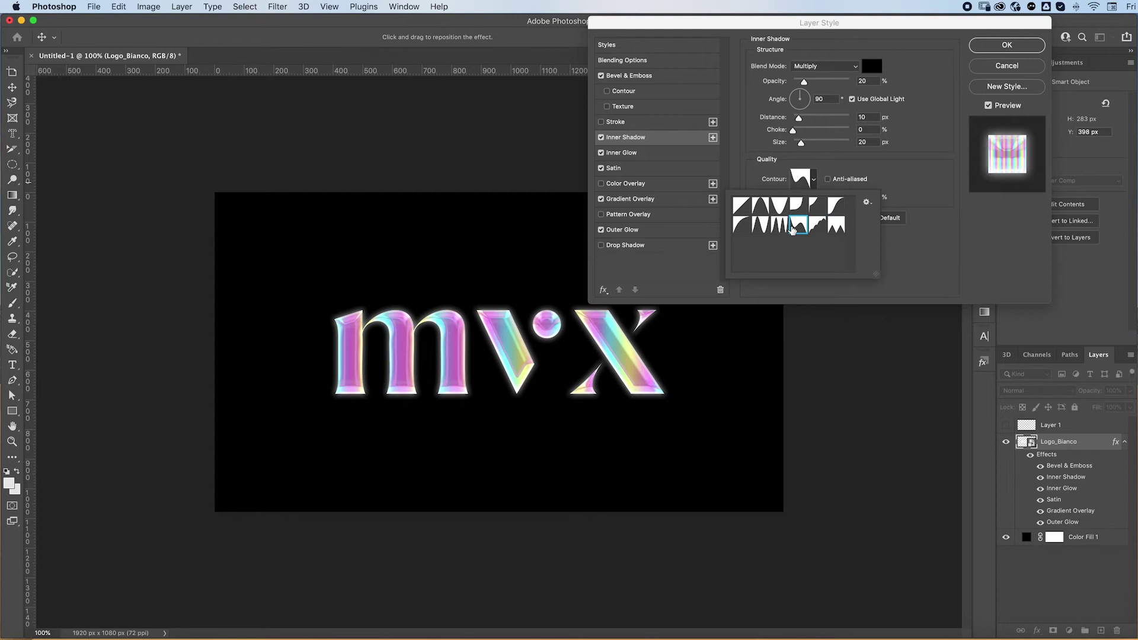
left_click(780, 207)
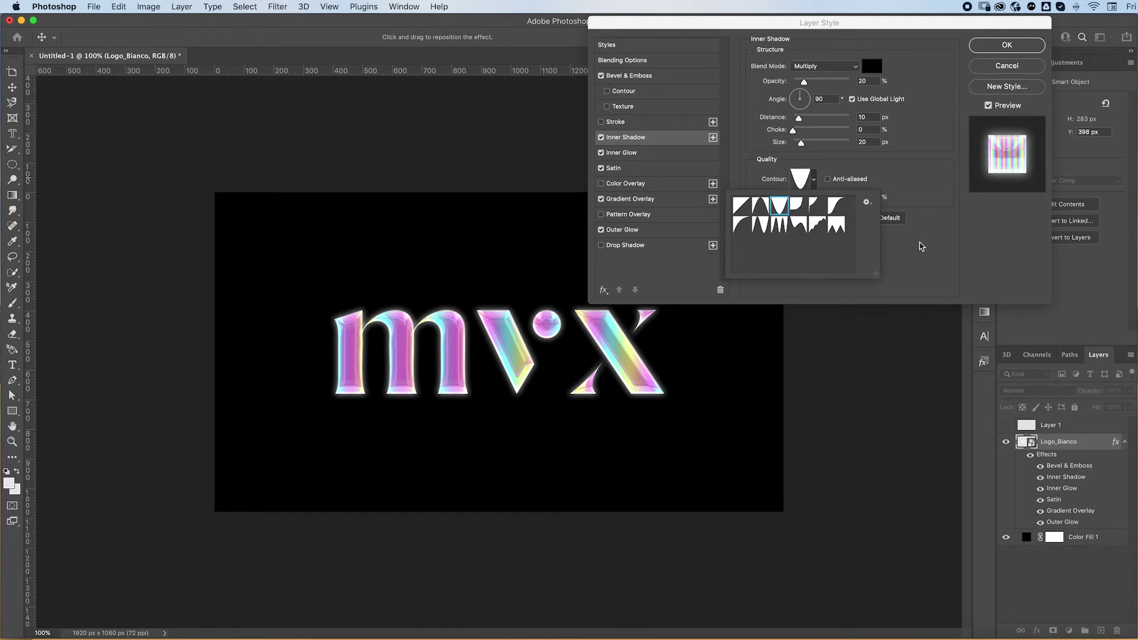
left_click(922, 248)
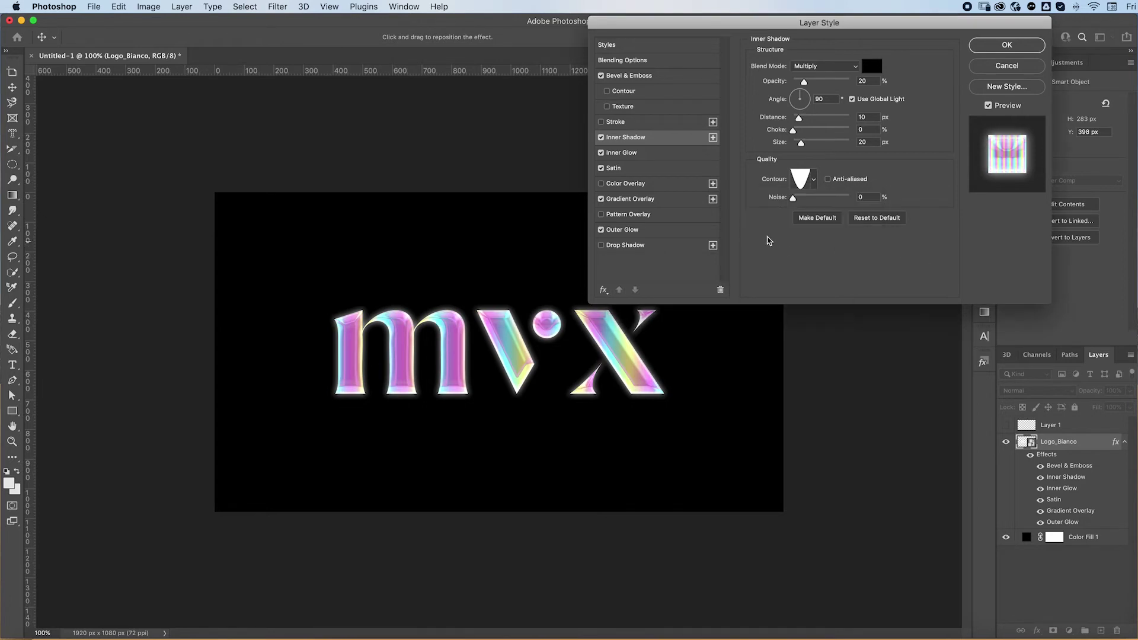
left_click(645, 155)
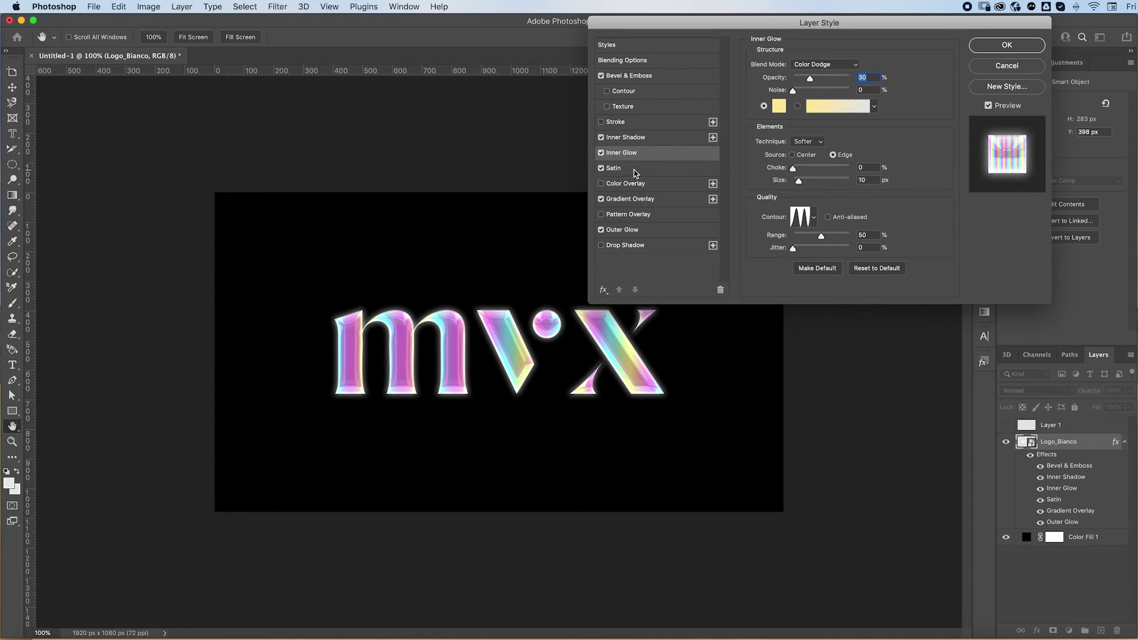
- Compare the logo with and without its Satin effect, leaving Satin on
left_click(614, 170)
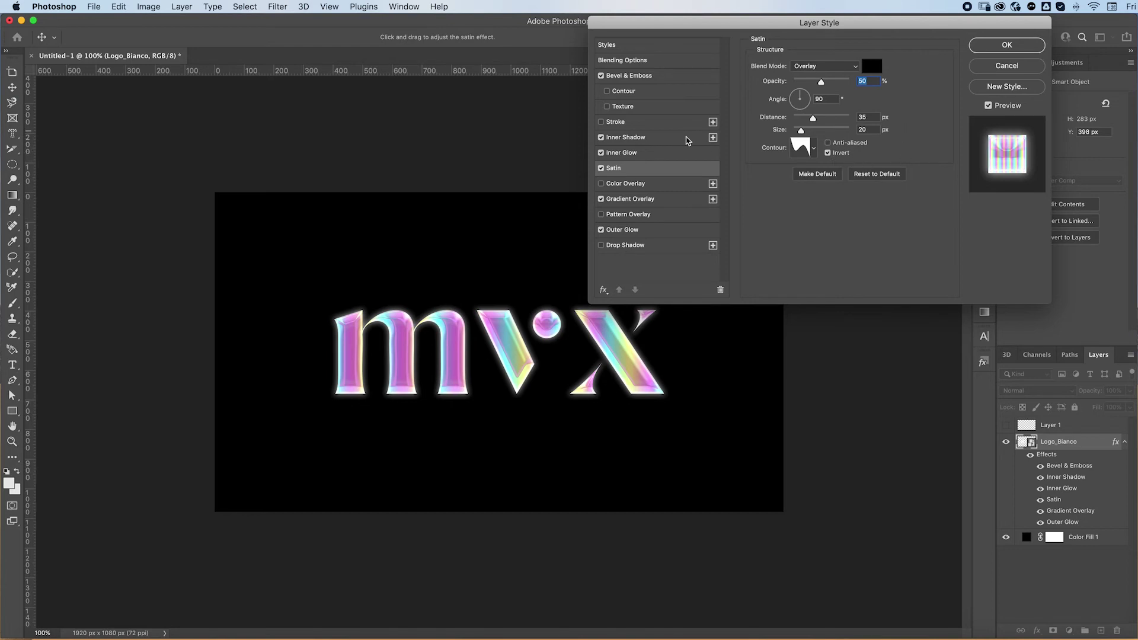
left_click(601, 169)
left_click(601, 169)
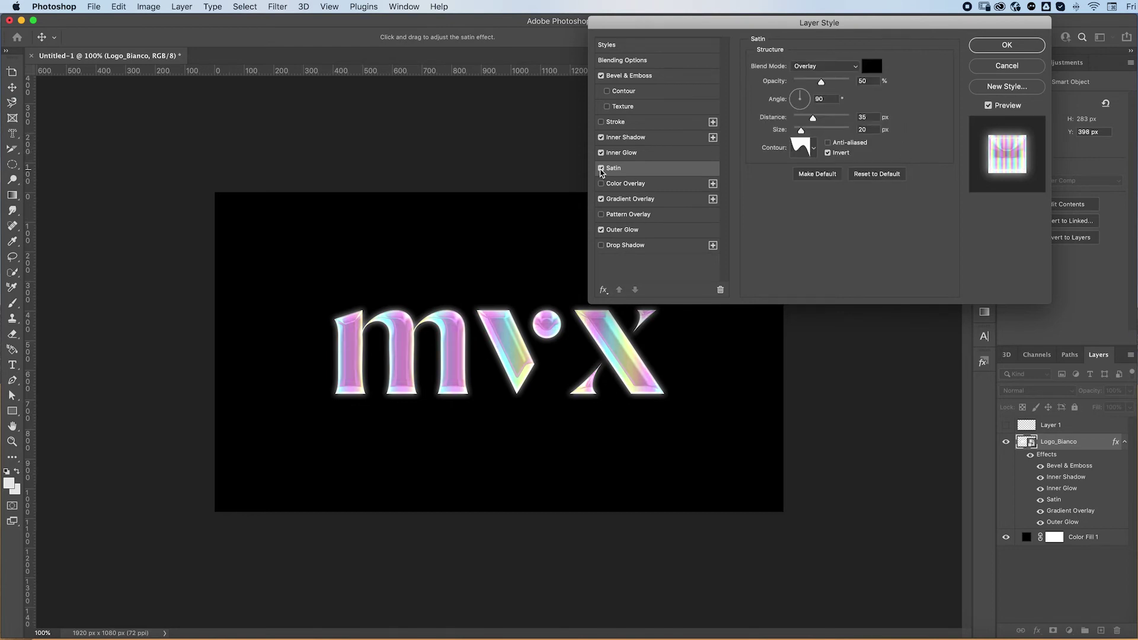
left_click(601, 169)
left_click(601, 169)
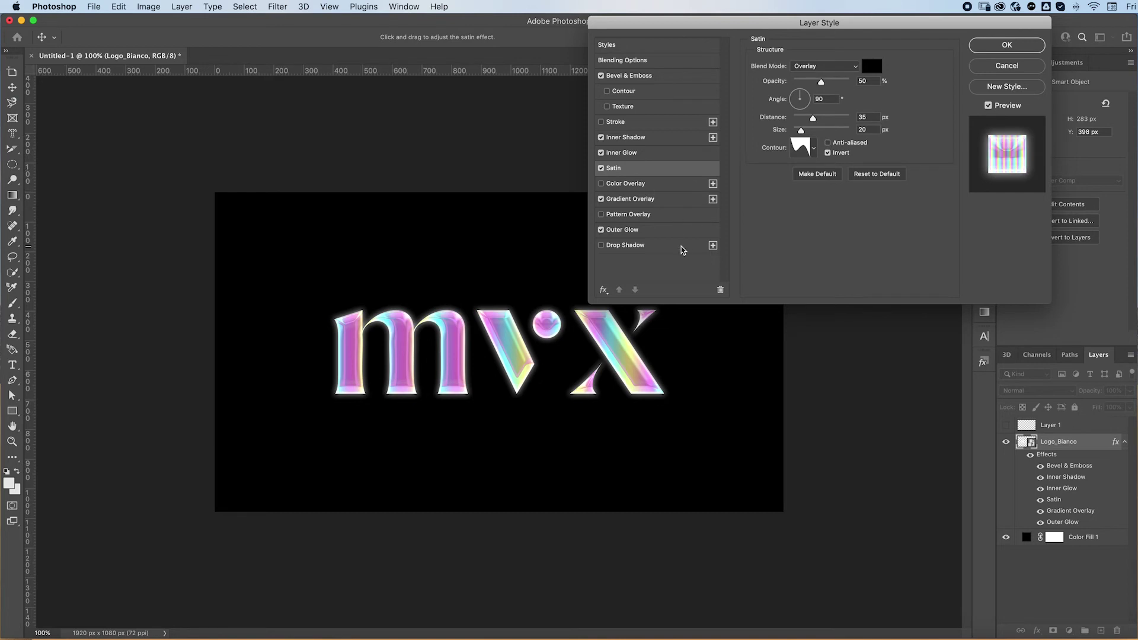
- Set the logo's Outer Glow colour to white
left_click(653, 234)
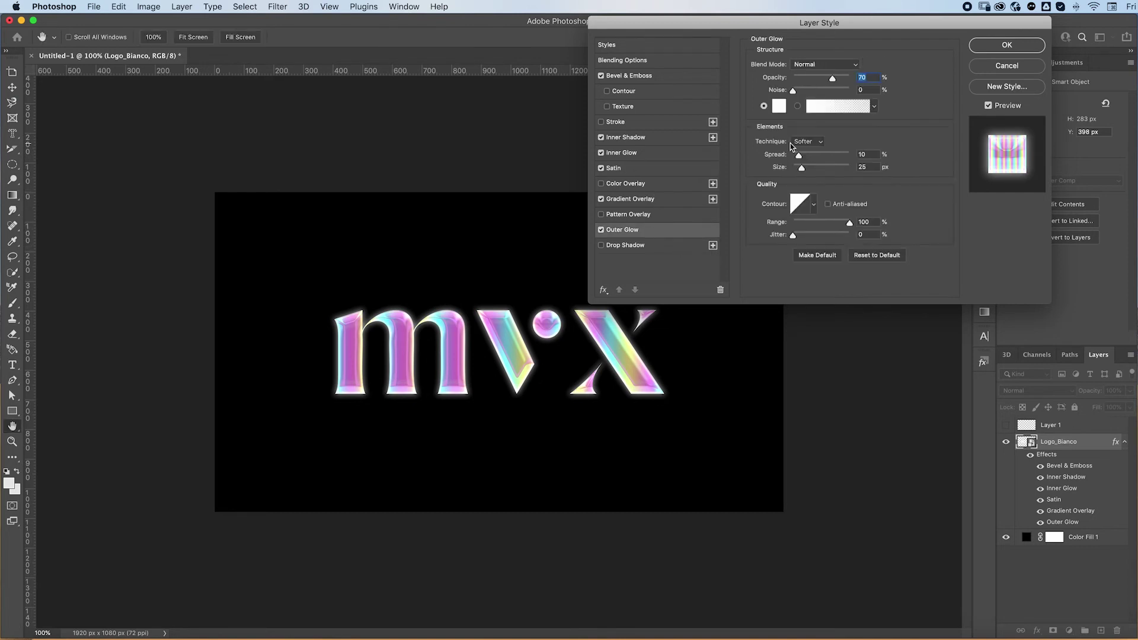
left_click(779, 107)
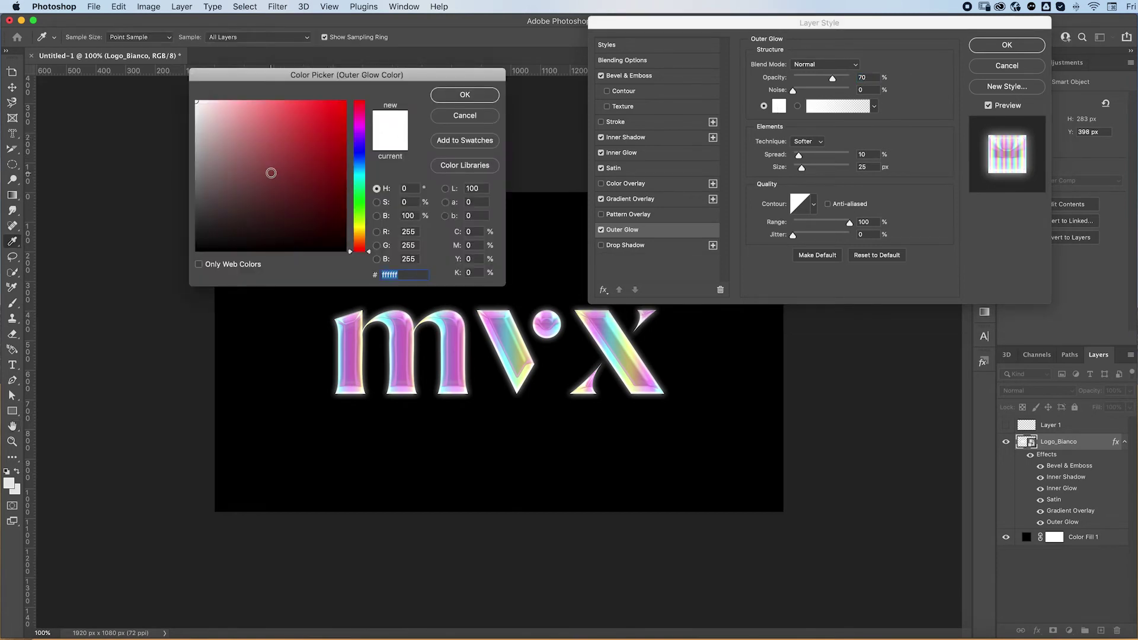
left_click(465, 95)
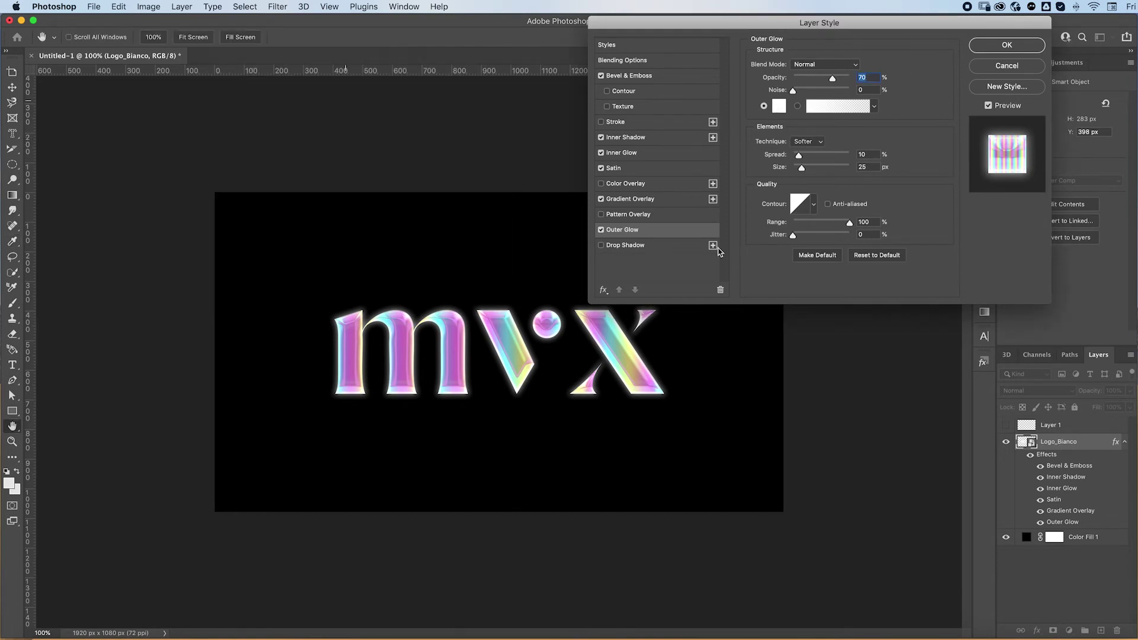
- Apply the layer style, collapse Logo_Bianco's effects, and add empty Layer 2 with Layer 1 hidden
left_click(1007, 47)
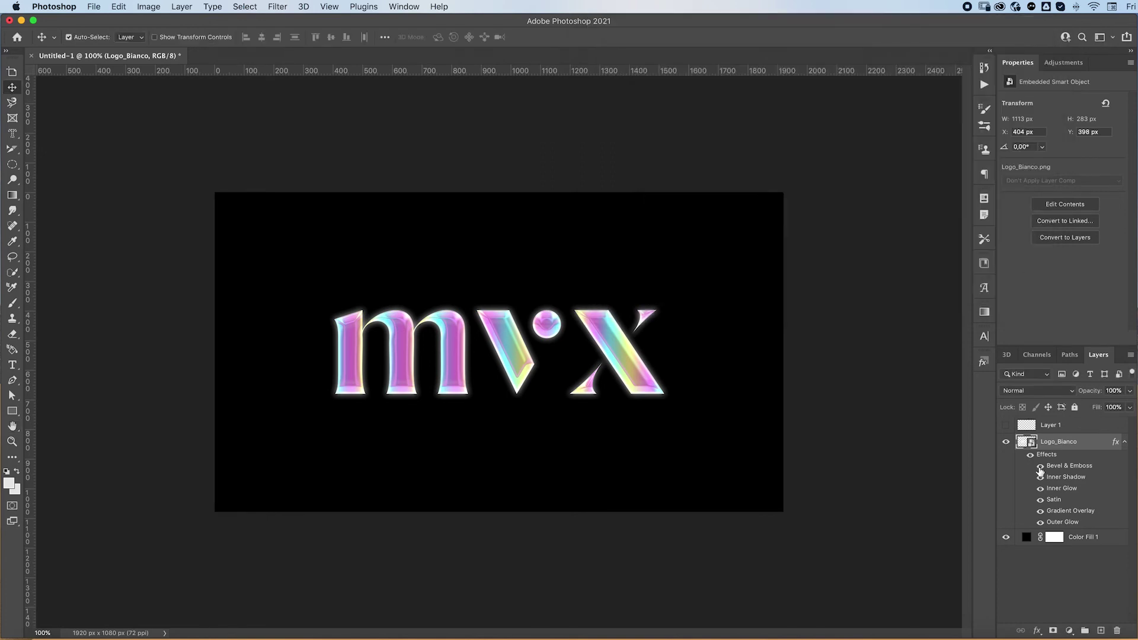
left_click(1113, 444)
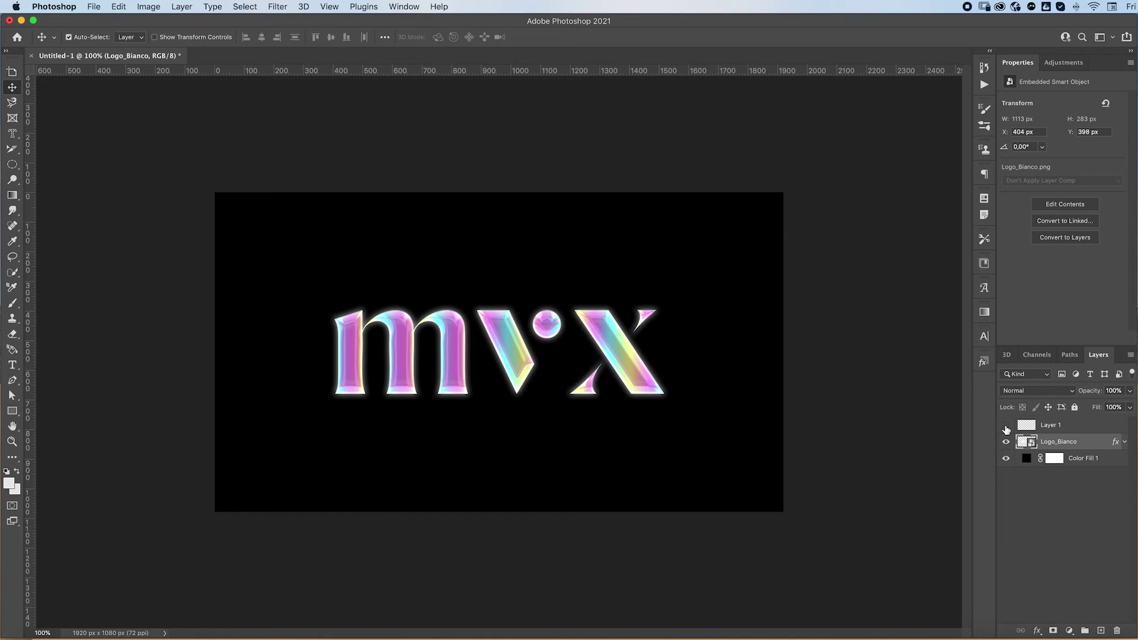
left_click(1006, 426)
left_click(1100, 632)
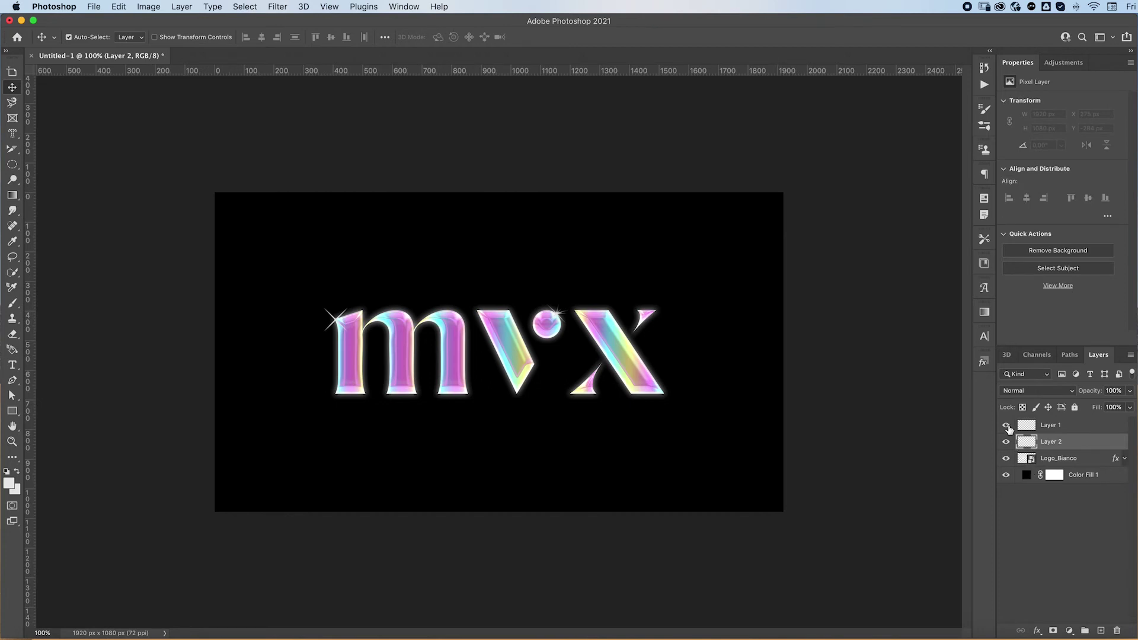
left_click(1007, 427)
- Switch to the Brush tool and expand the Legacy Brushes group in the preset picker
key("b")
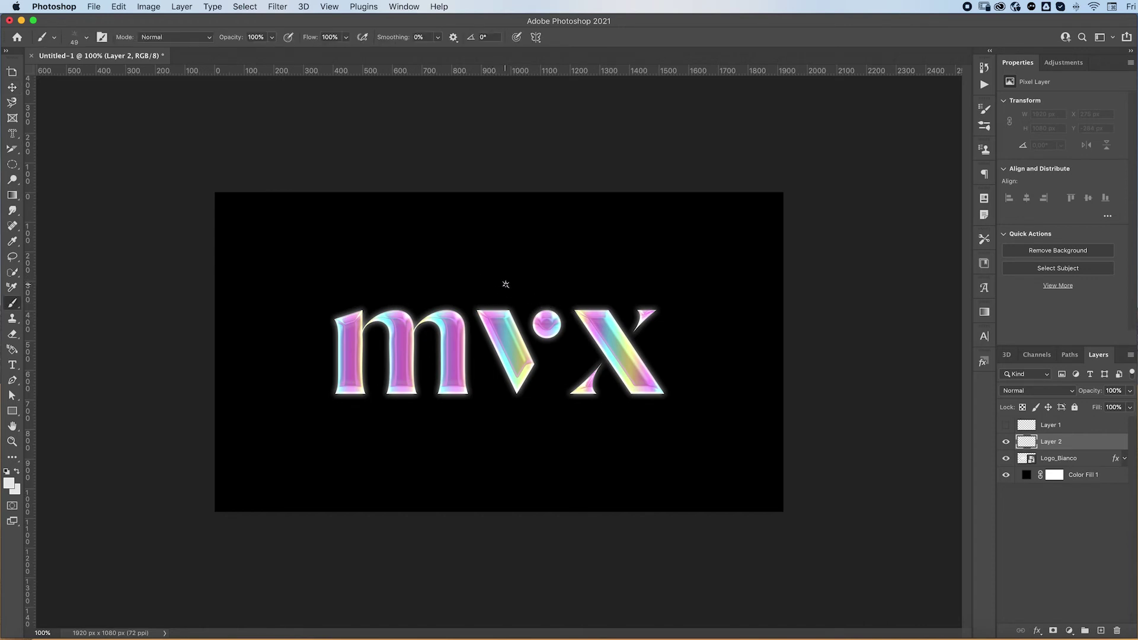
left_click(76, 39)
scroll(151, 230, "up", 10)
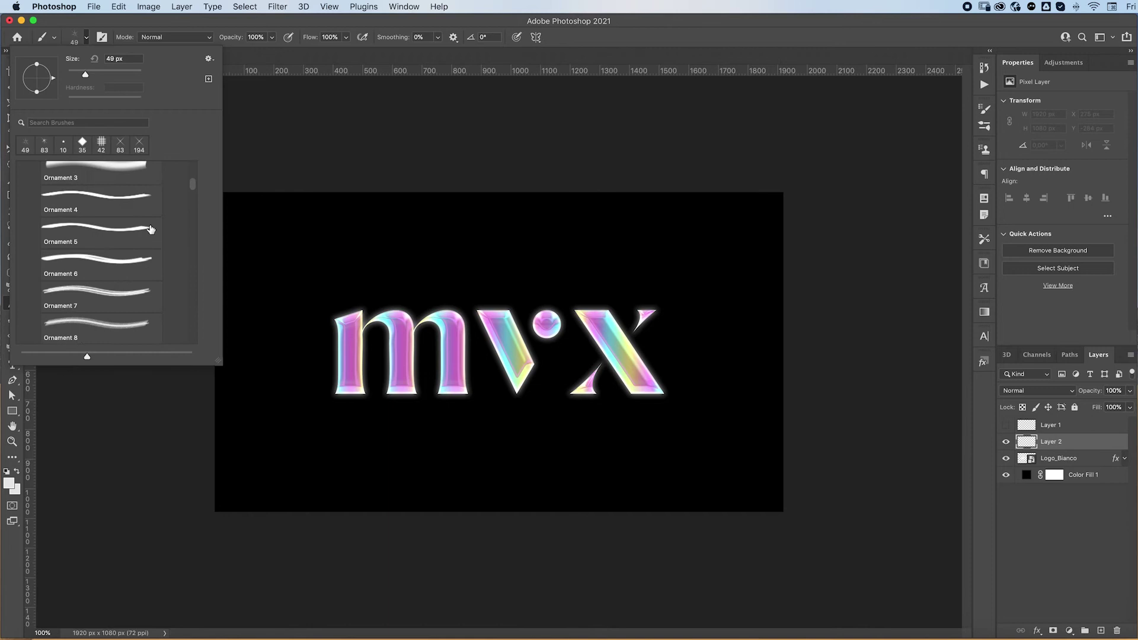
scroll(151, 229, "up", 6)
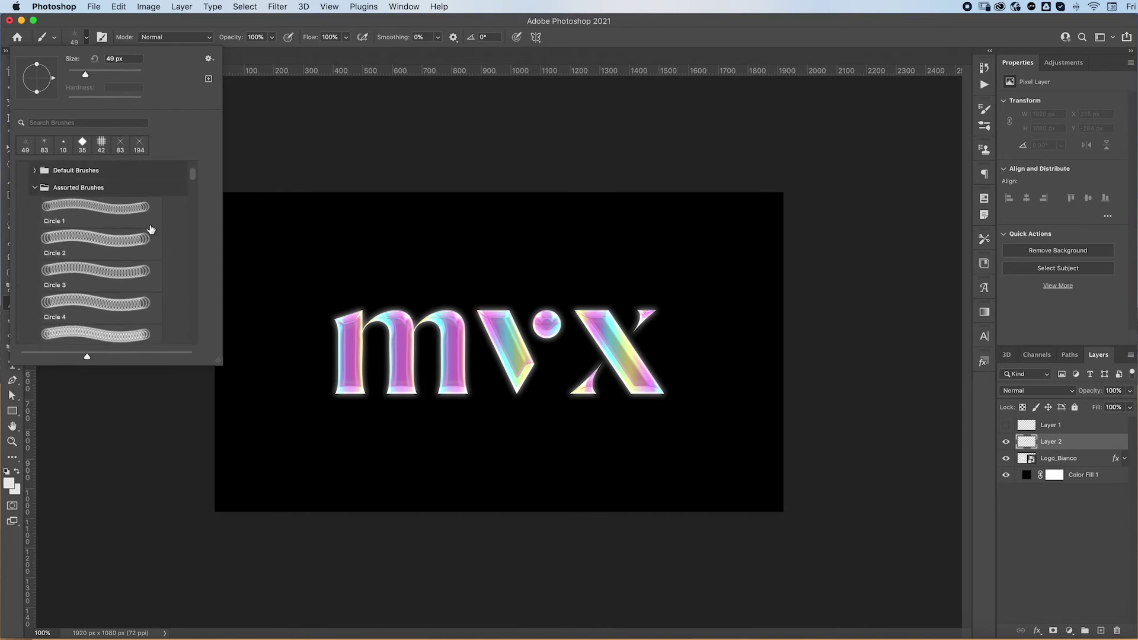
scroll(152, 229, "up", 4)
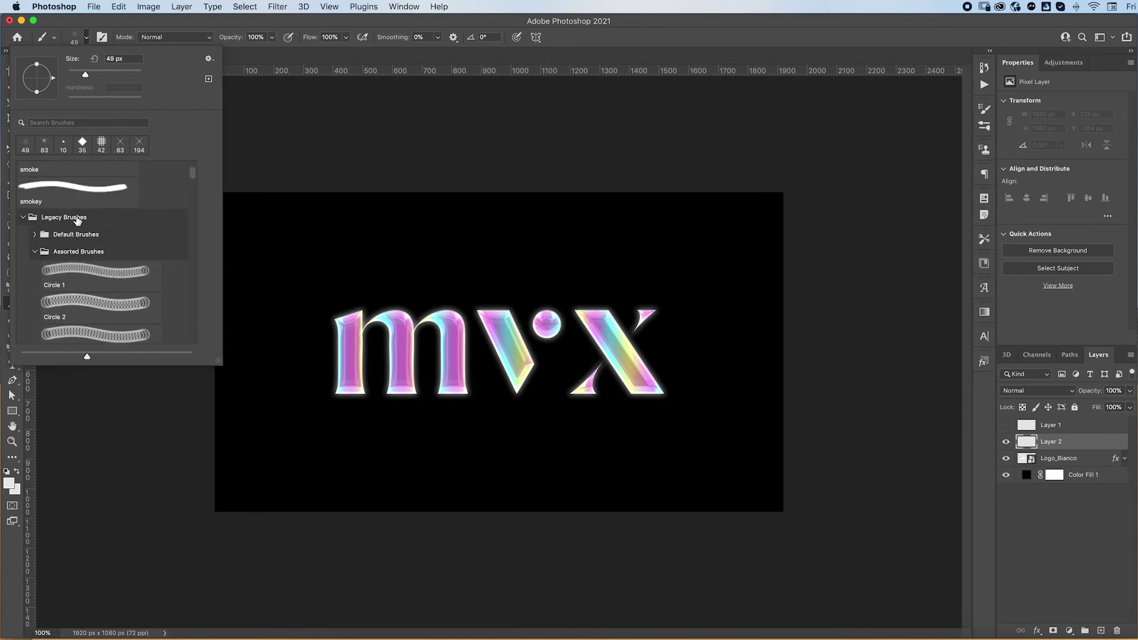
left_click(117, 224)
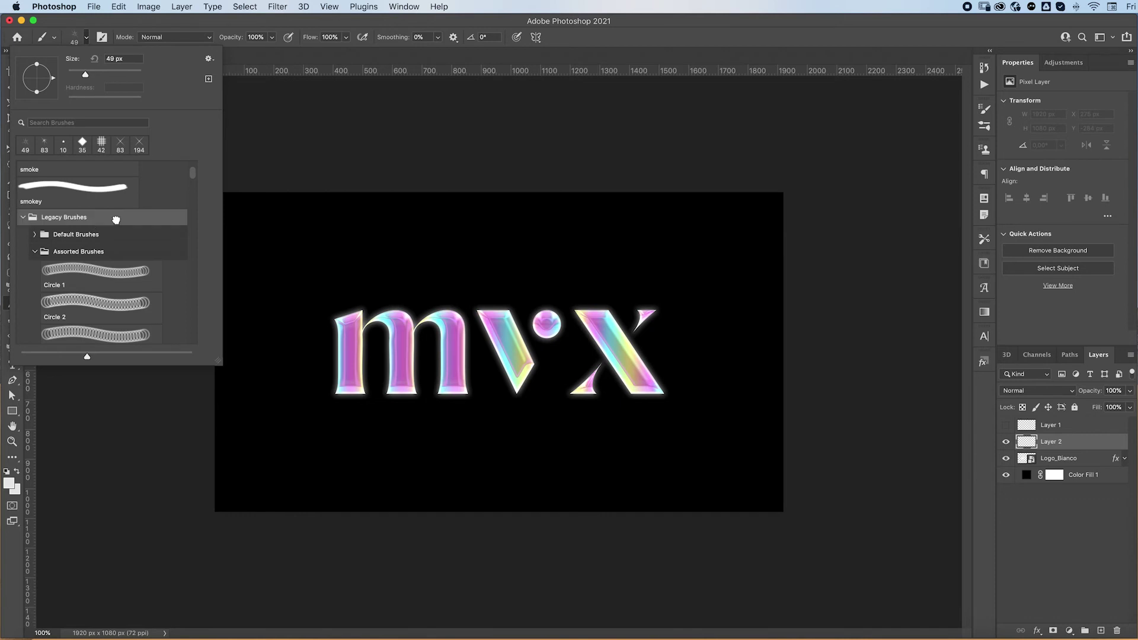
left_click(207, 59)
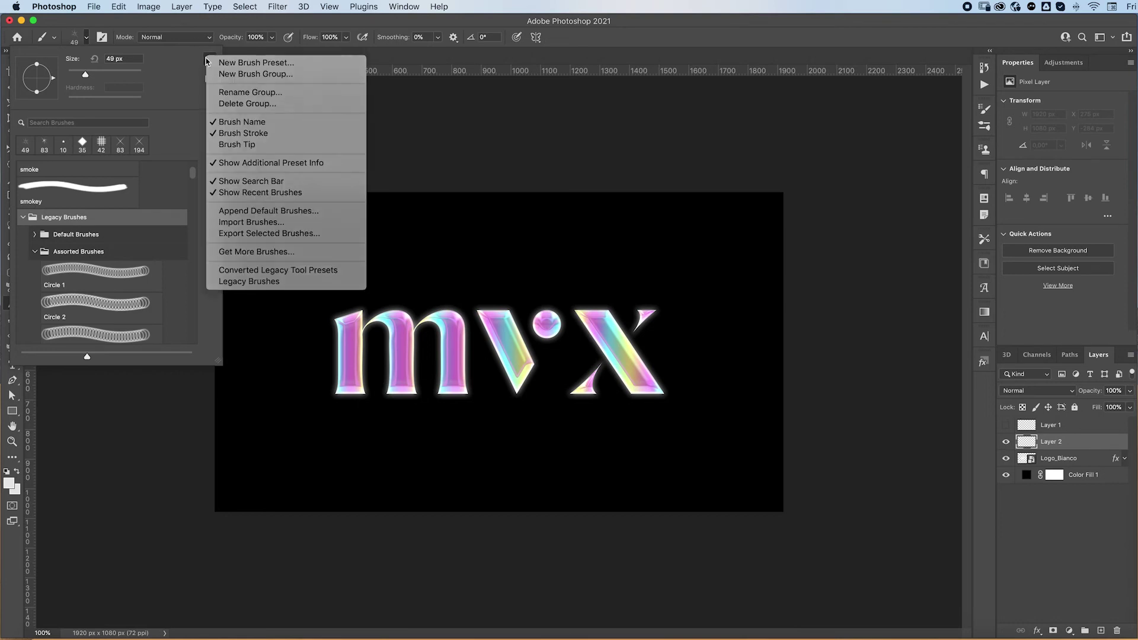
left_click(208, 60)
left_click(209, 60)
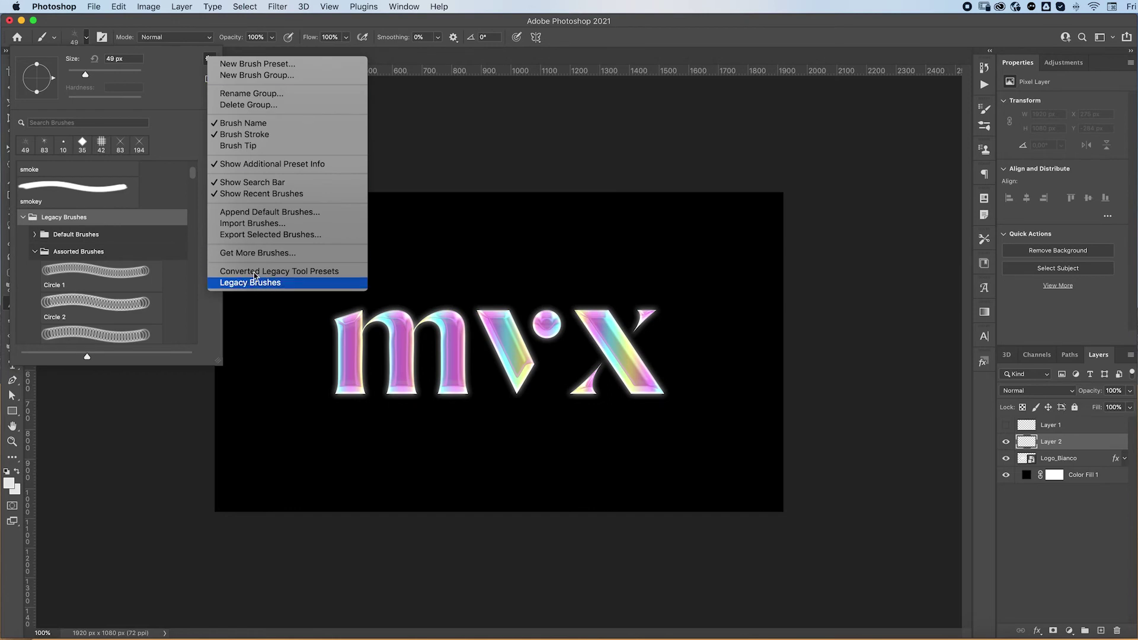
left_click(85, 229)
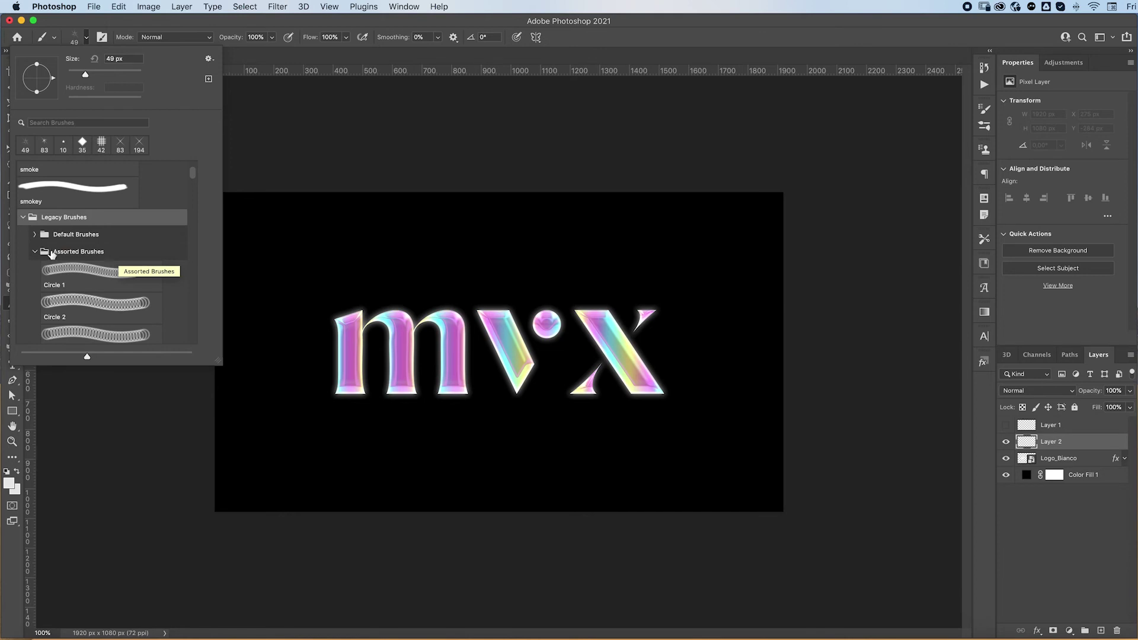
- Pick the Starburst - Large brush from Assorted Brushes and adjust its diameter
scroll(121, 259, "down", 10)
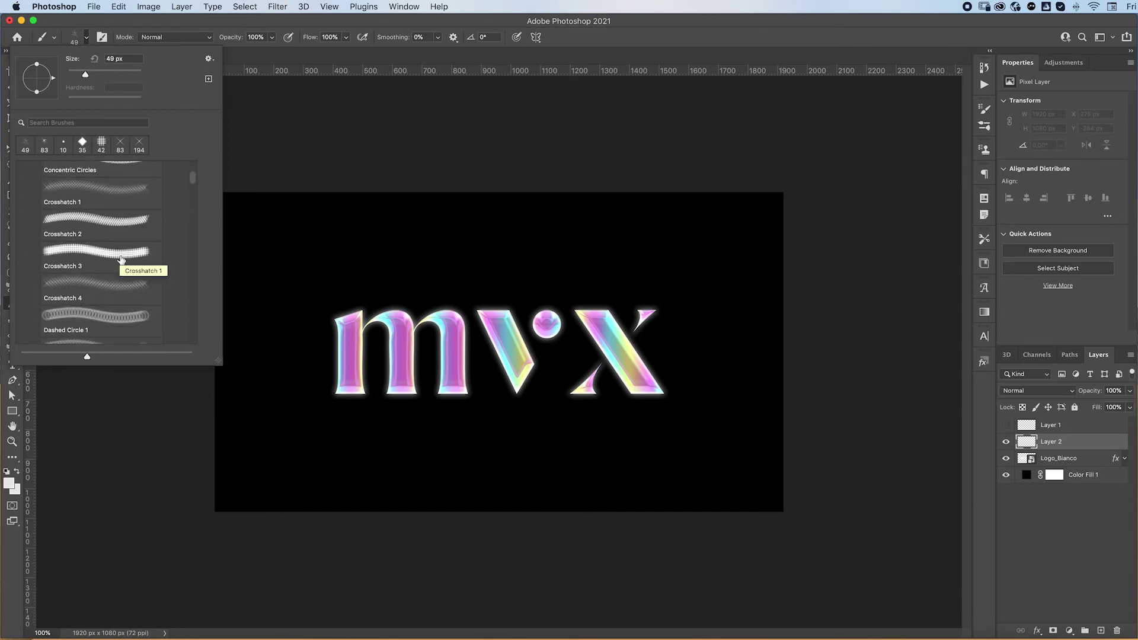
scroll(121, 259, "down", 10)
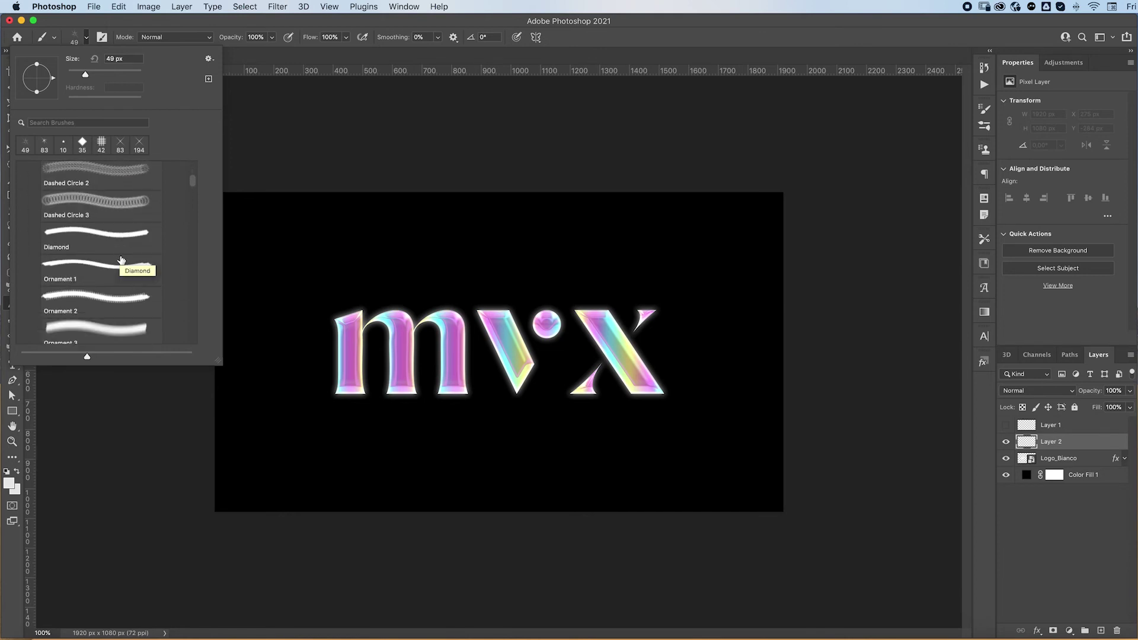
scroll(121, 259, "down", 10)
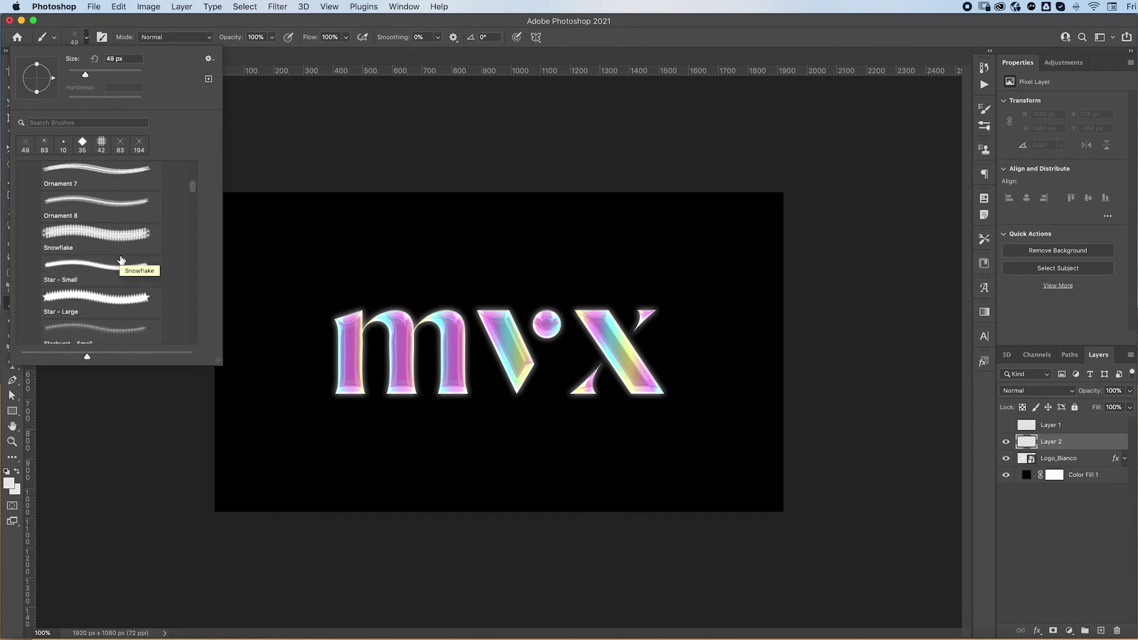
scroll(121, 259, "down", 2)
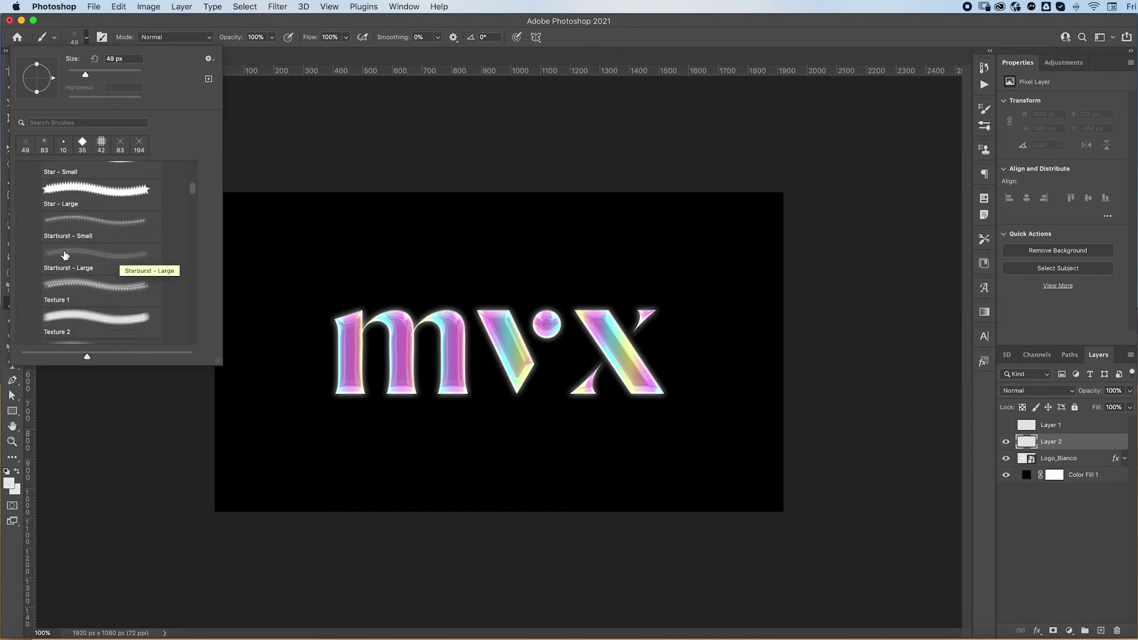
left_click(82, 255)
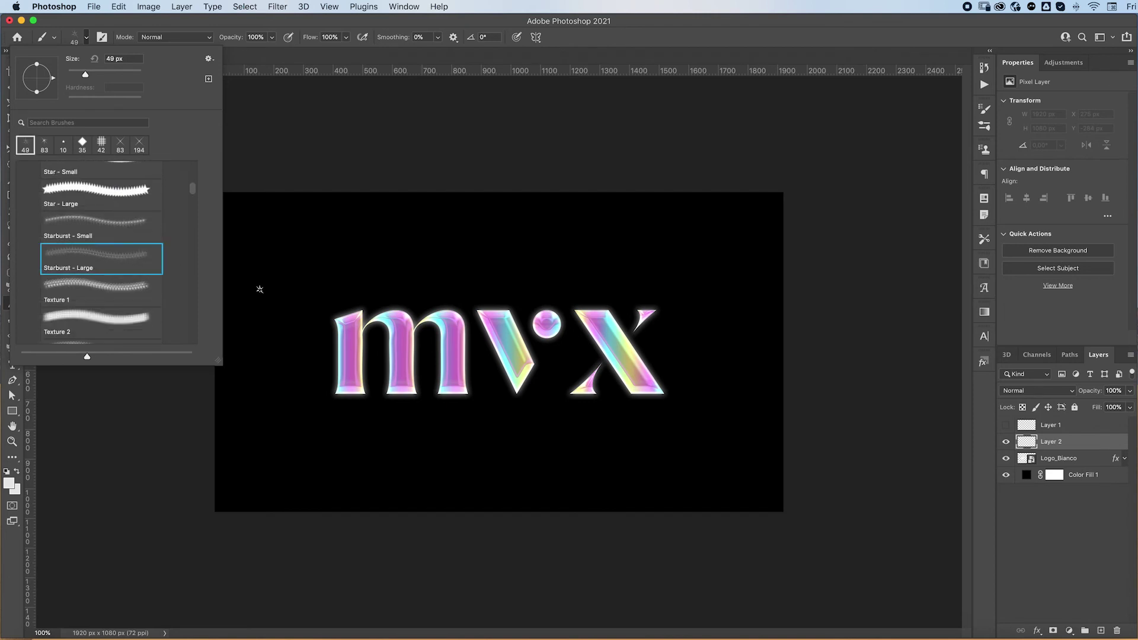
left_click_drag(326, 270, 336, 268)
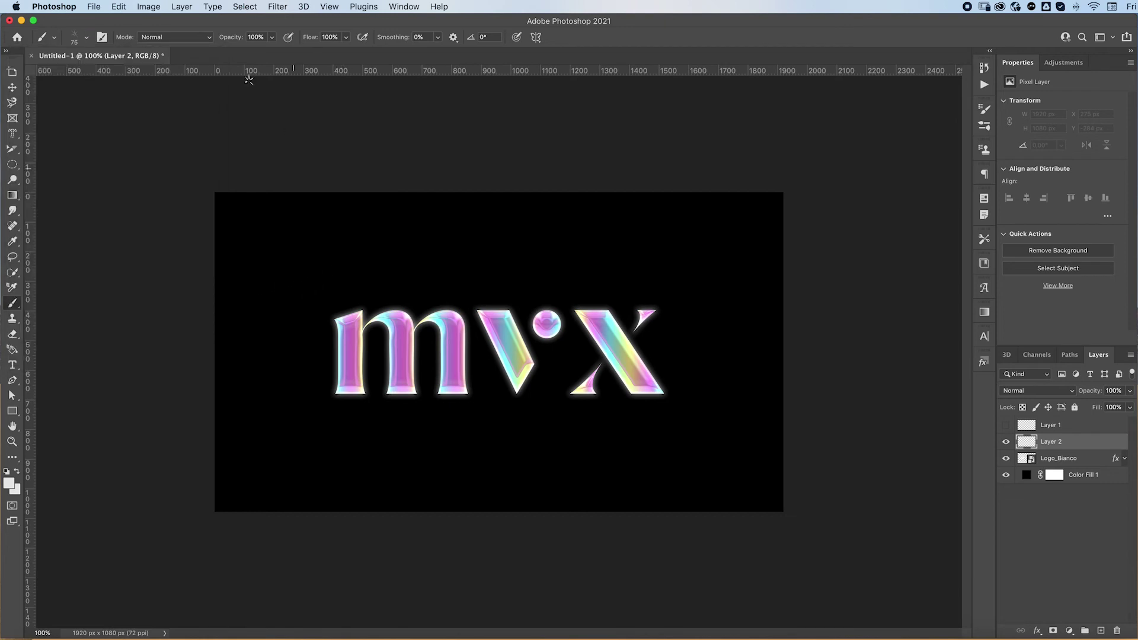
- Set the foreground colour to white (ffffff)
left_click(9, 483)
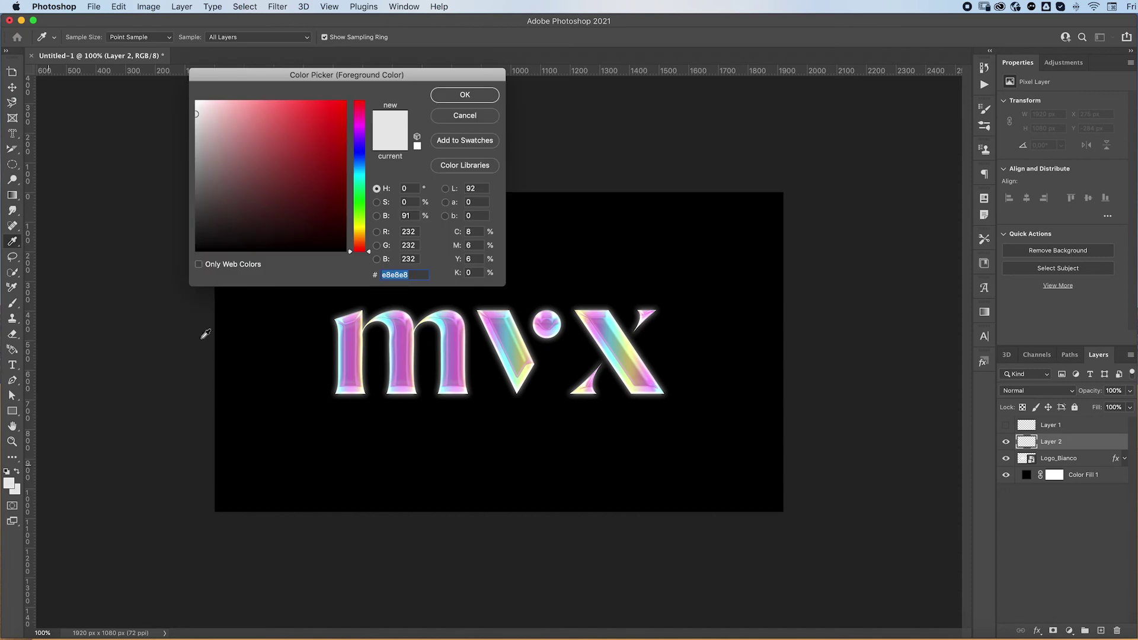
left_click_drag(196, 113, 195, 102)
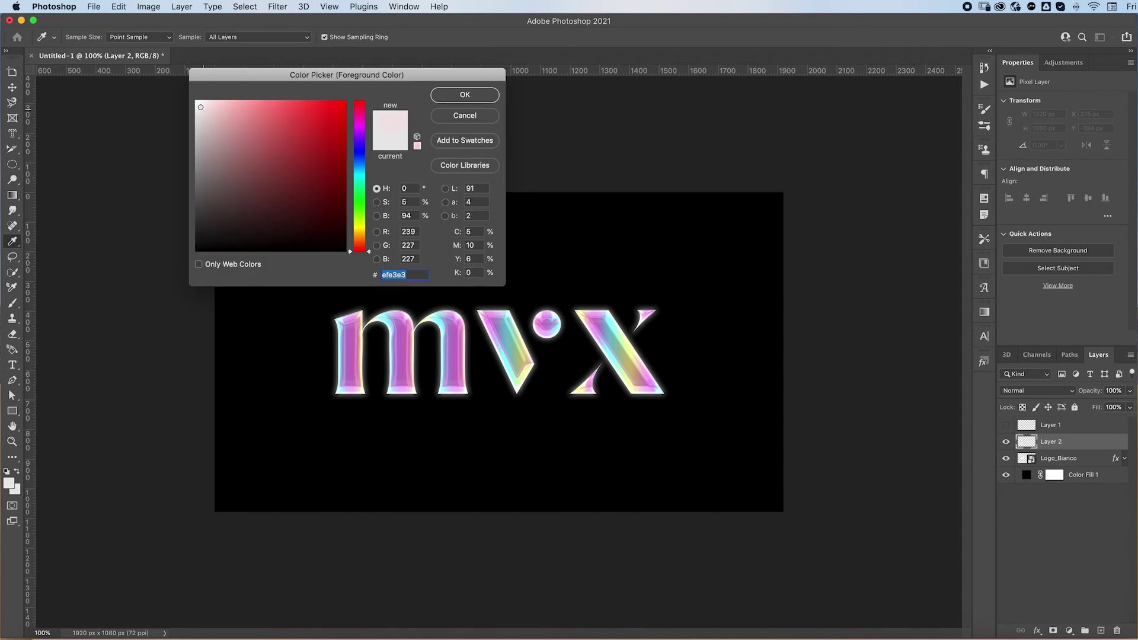
left_click(434, 96)
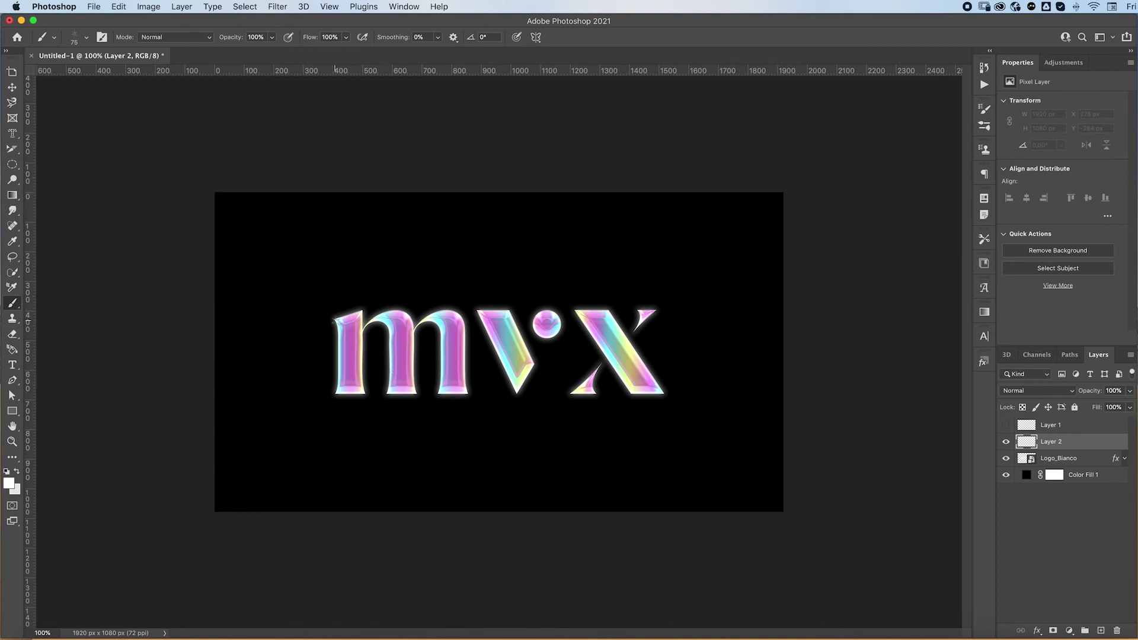
- Stamp starburst sparkles at the m's top-left and, larger, at the x's top-right
left_click(334, 319)
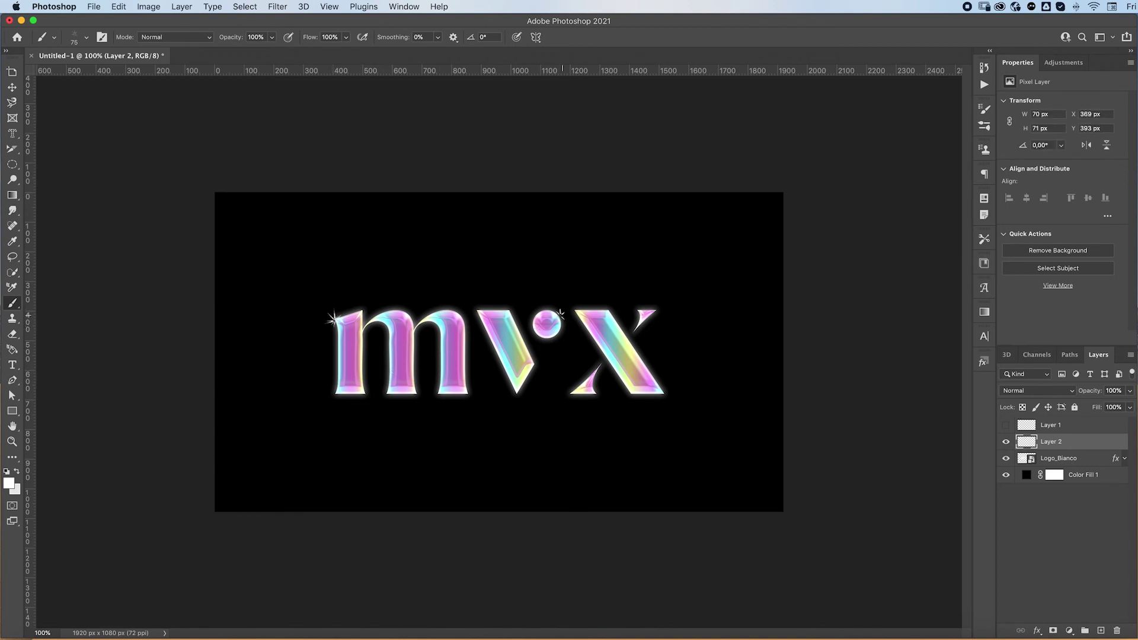
left_click_drag(559, 314, 587, 314)
left_click(653, 309)
left_click(653, 310)
- Switch to the Move tool (V) and expand Logo_Bianco's list of effects
key("v")
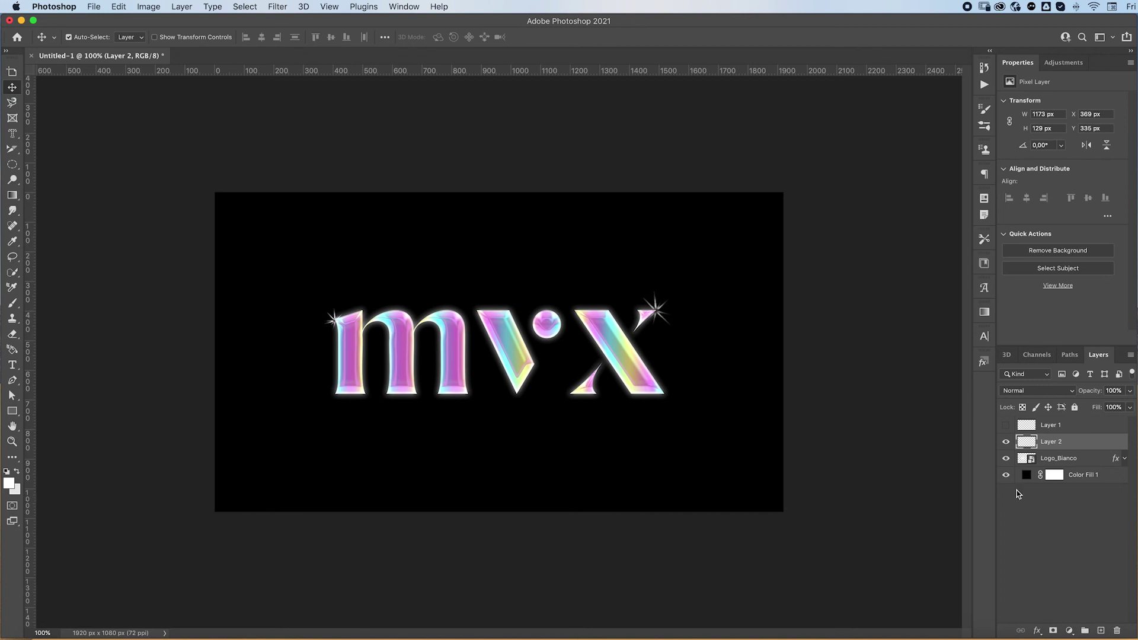
left_click(1124, 458)
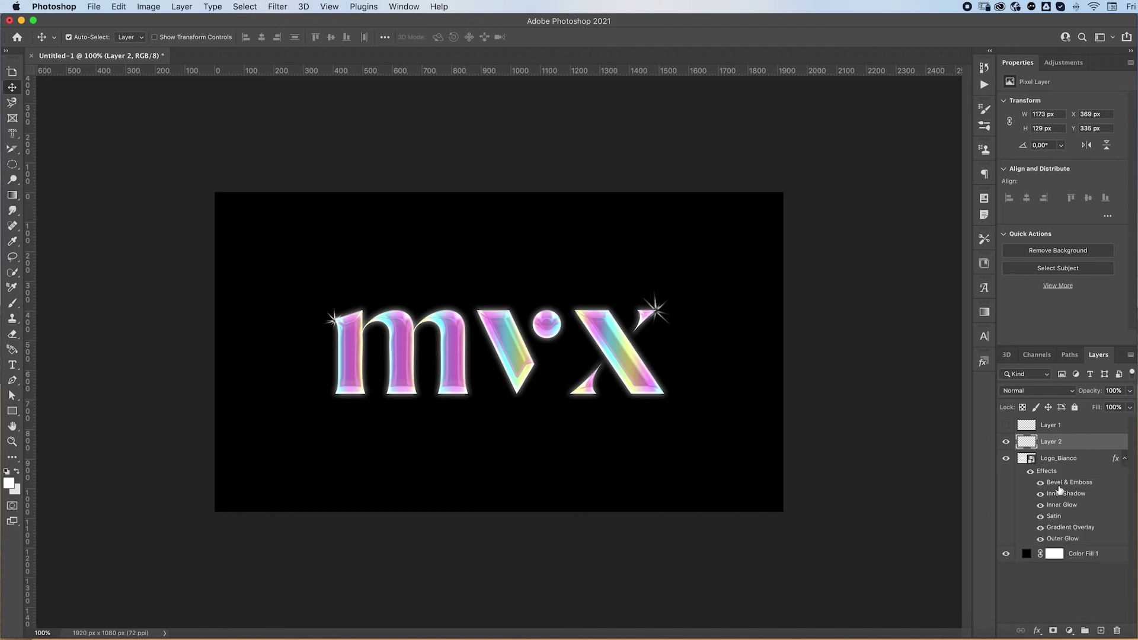